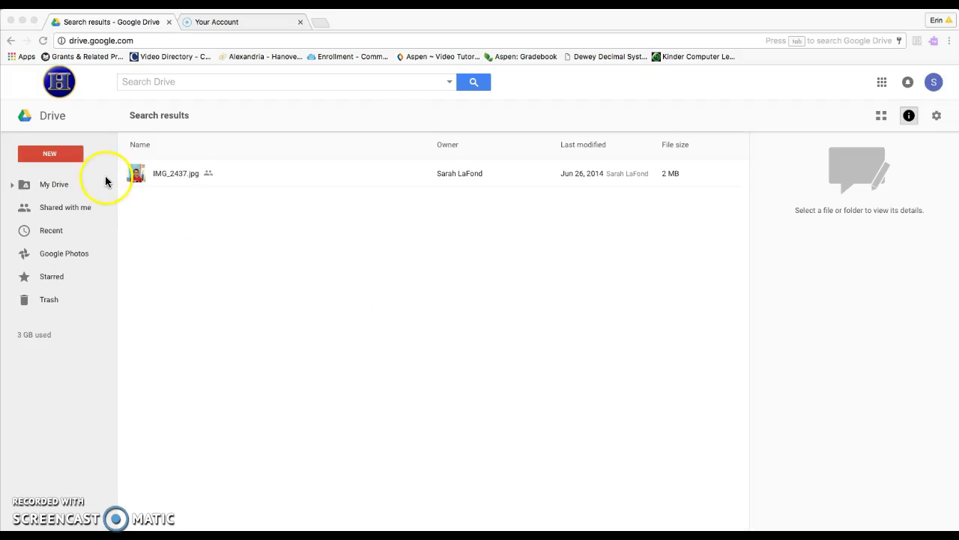
# Create a new blank Google Forms form from Google Drive.
pyautogui.click(113, 41)
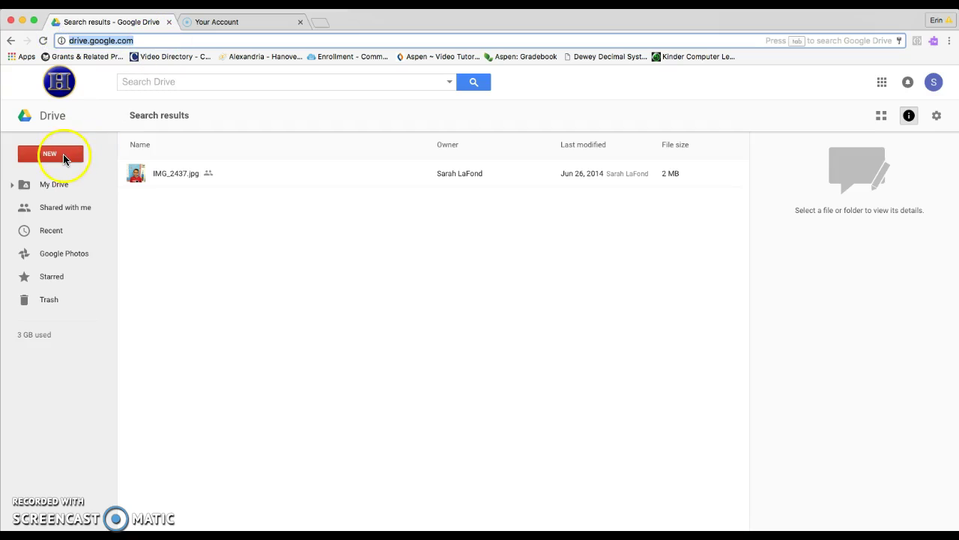
pyautogui.click(65, 159)
pyautogui.click(78, 315)
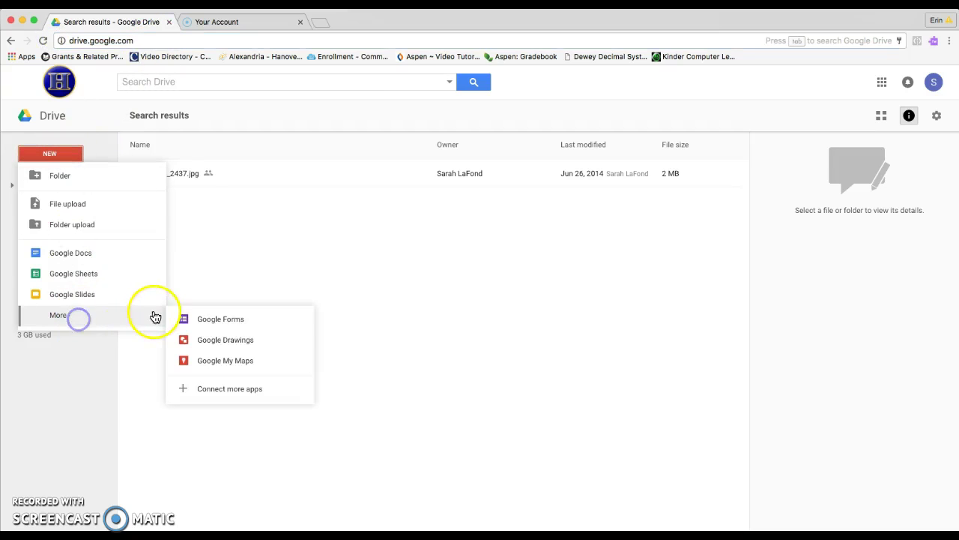
pyautogui.click(226, 323)
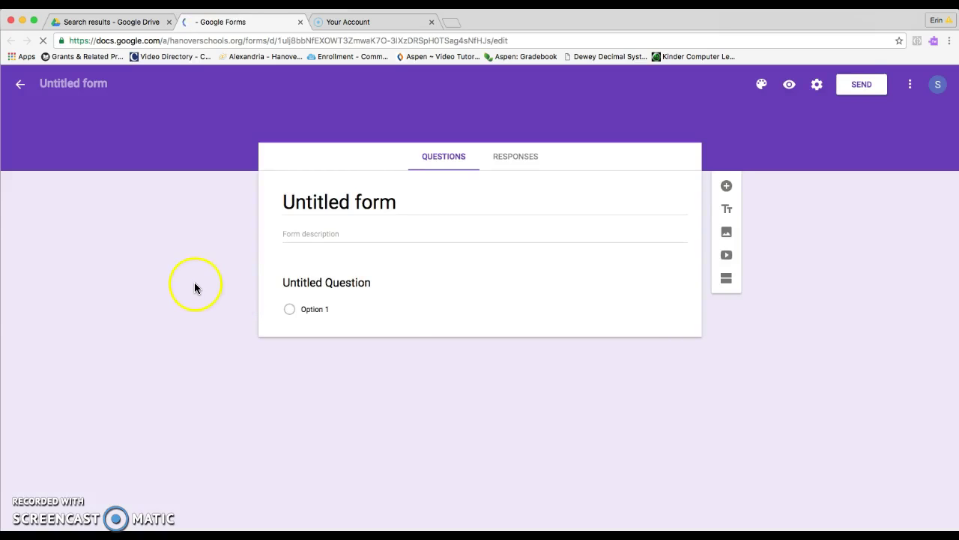
# Title the form "Social Studies Quiz" and enter the description "Please choose the best answer".
pyautogui.click(356, 204)
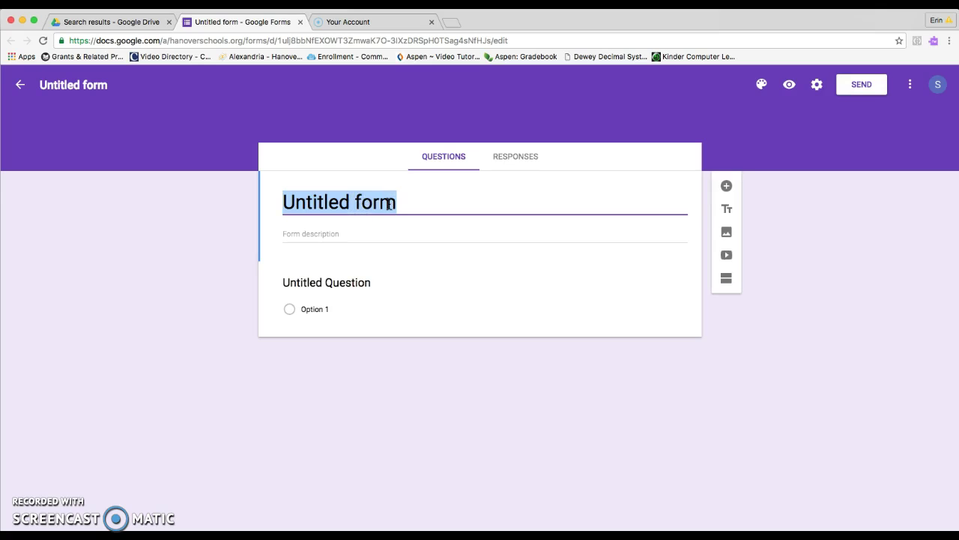
pyautogui.write('Social Studies Quiz')
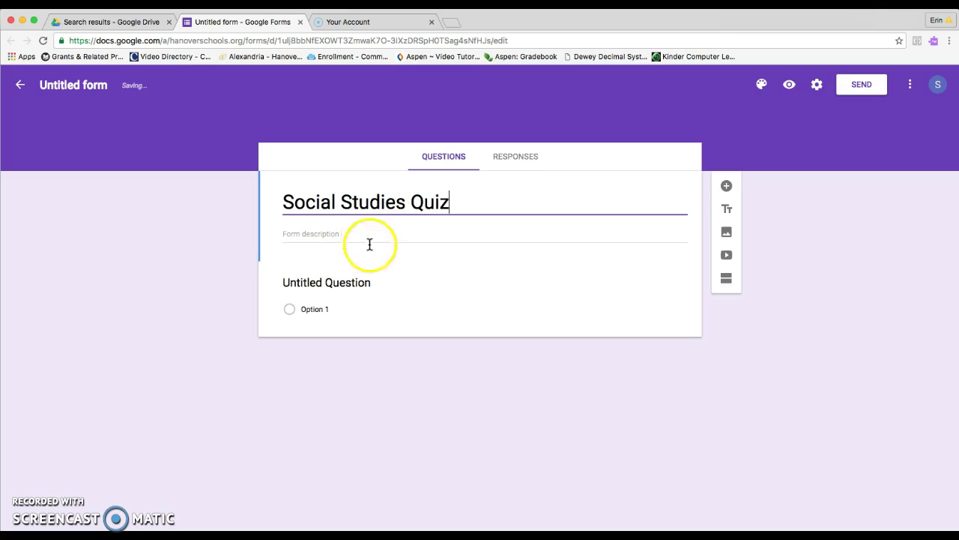
pyautogui.click(329, 235)
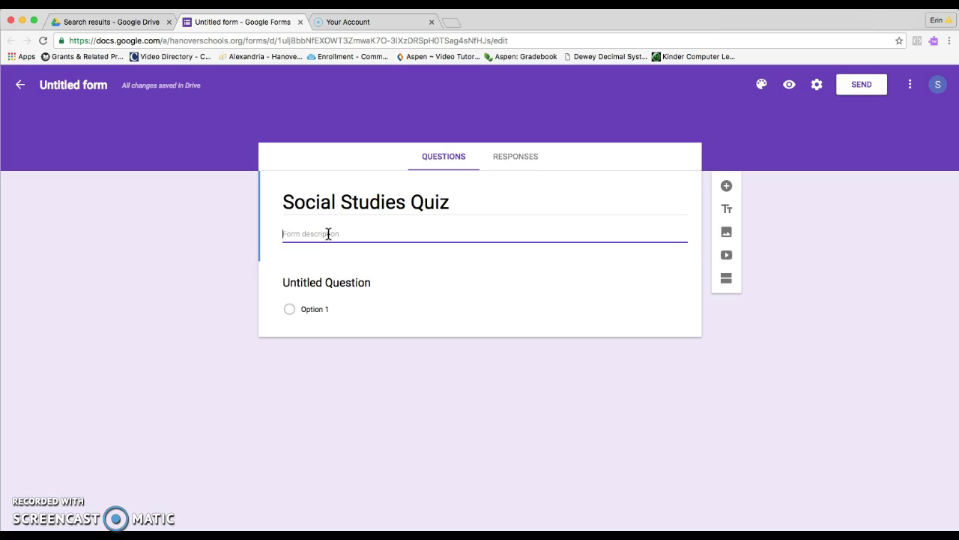
pyautogui.write('Please choose the best answer')
# Change the untitled question's text to "1. Where is HMS located?".
pyautogui.click(352, 285)
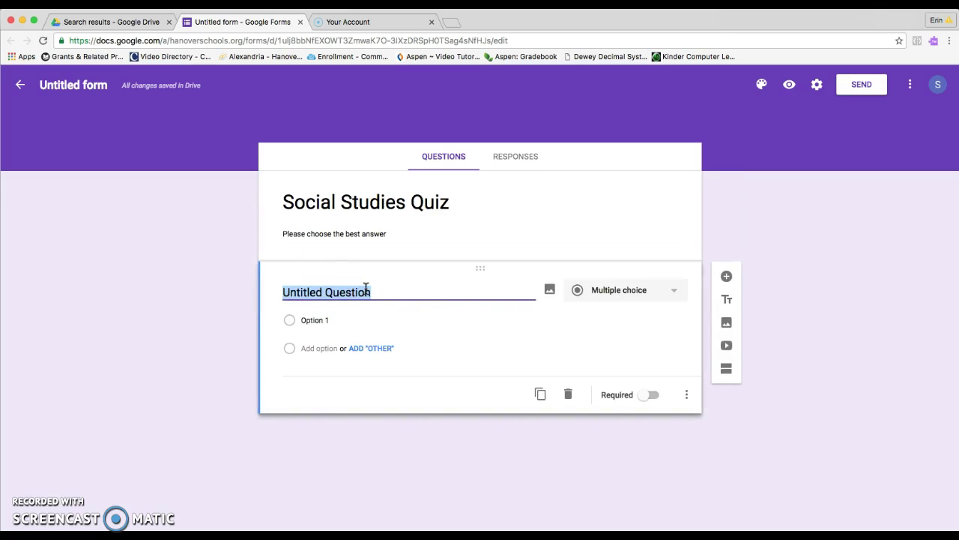
pyautogui.write('1. Where')
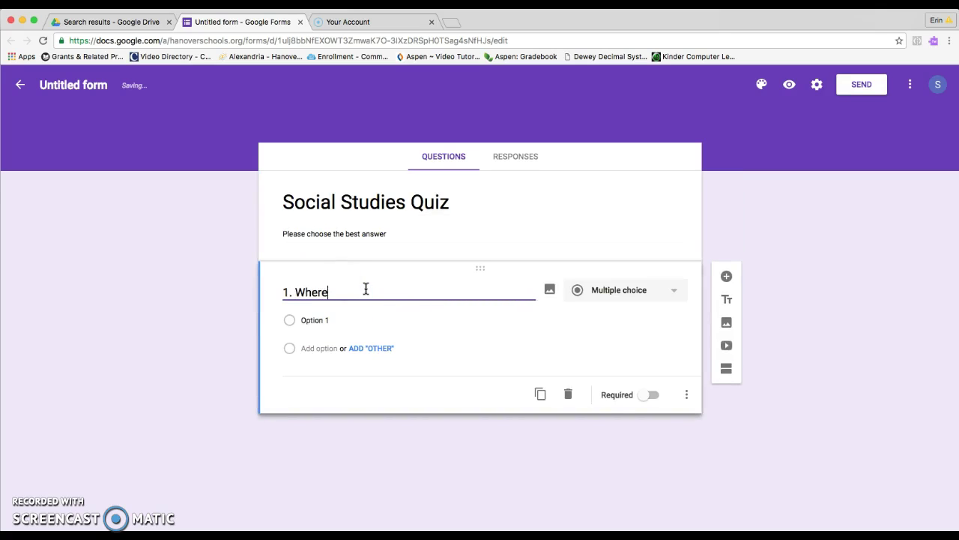
pyautogui.write(' his HMS ')
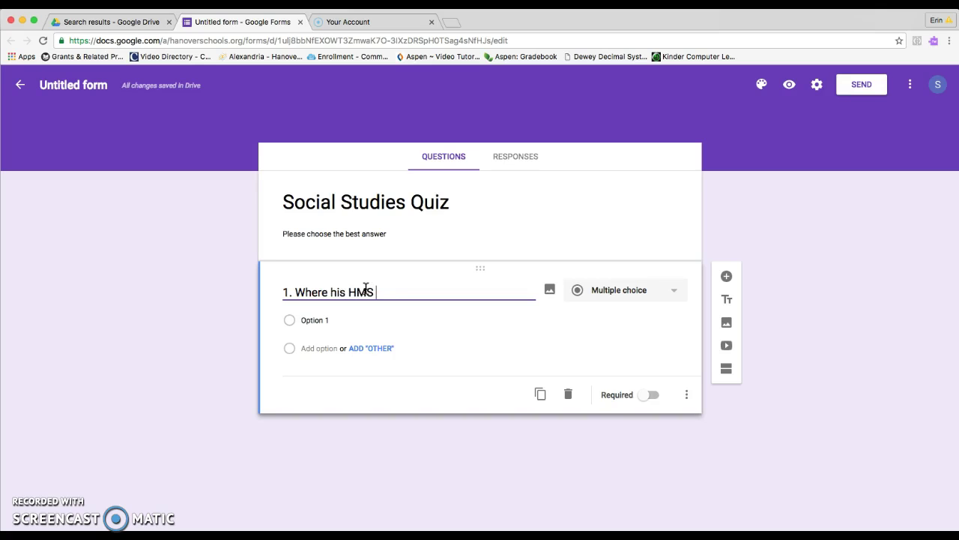
pyautogui.write('located?')
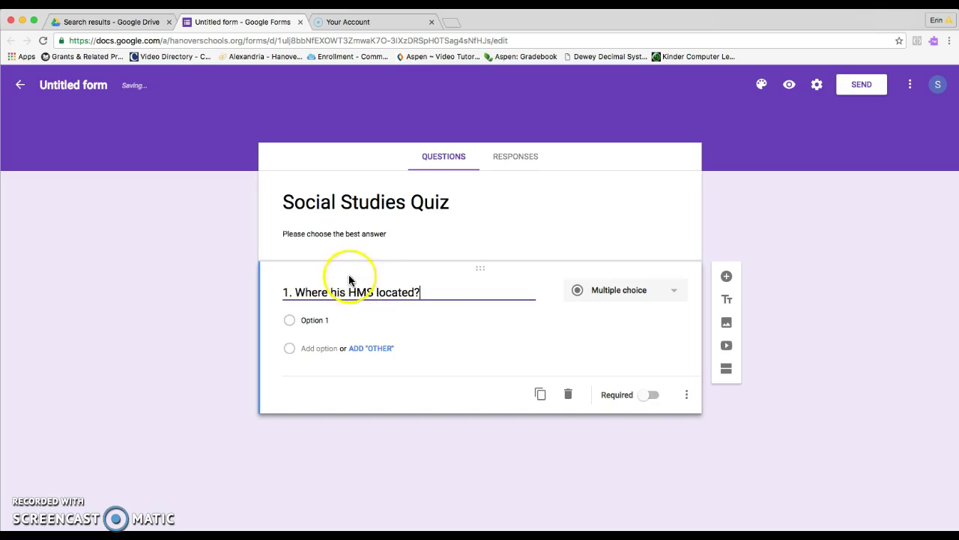
pyautogui.click(336, 292)
pyautogui.press('BackSpace')
# Give the HMS location question the answer options Hingham, Hanover and Holbrook.
pyautogui.click(336, 320)
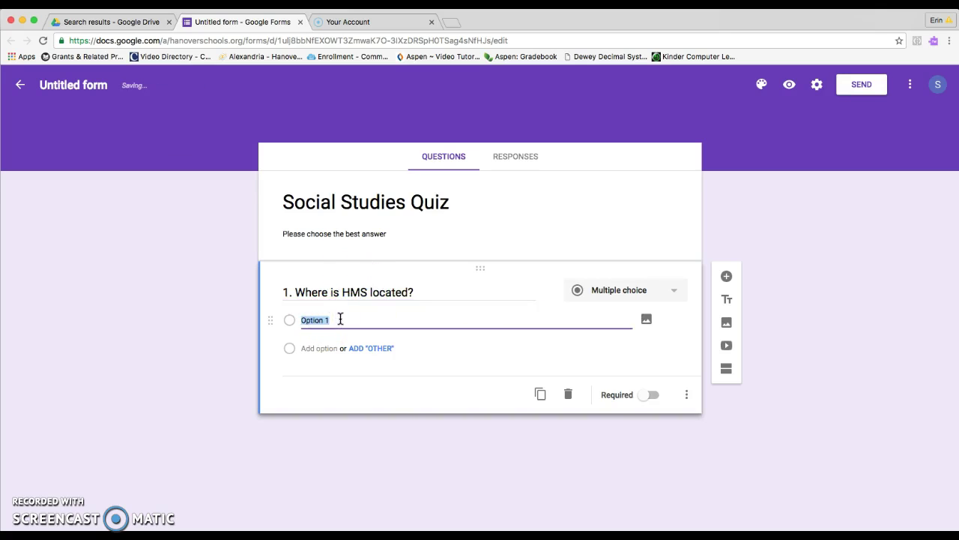
pyautogui.write('Hingham')
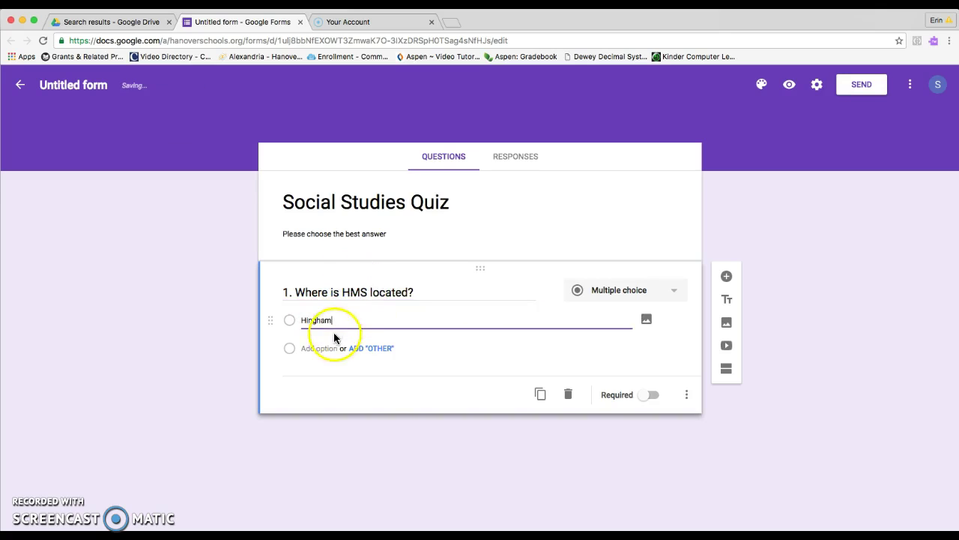
pyautogui.click(324, 350)
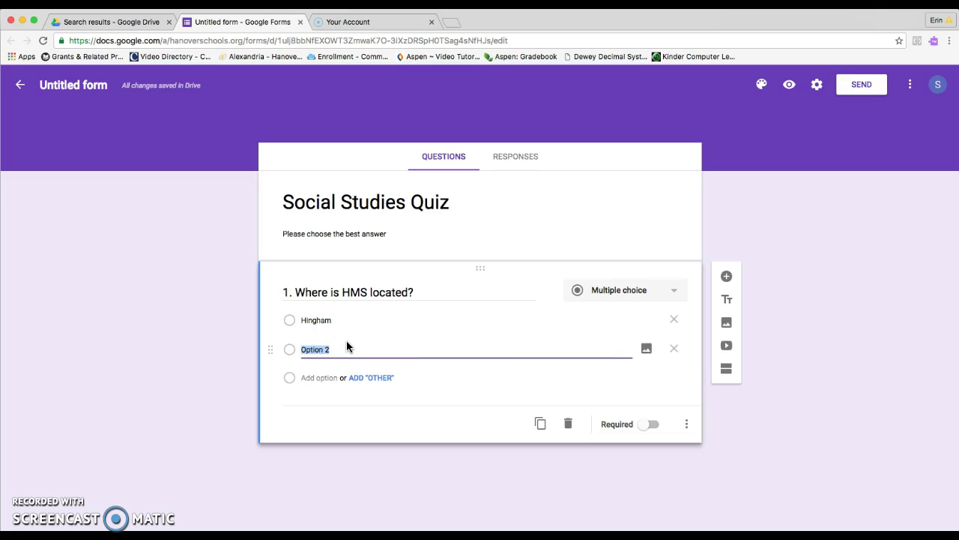
pyautogui.write('Hanover')
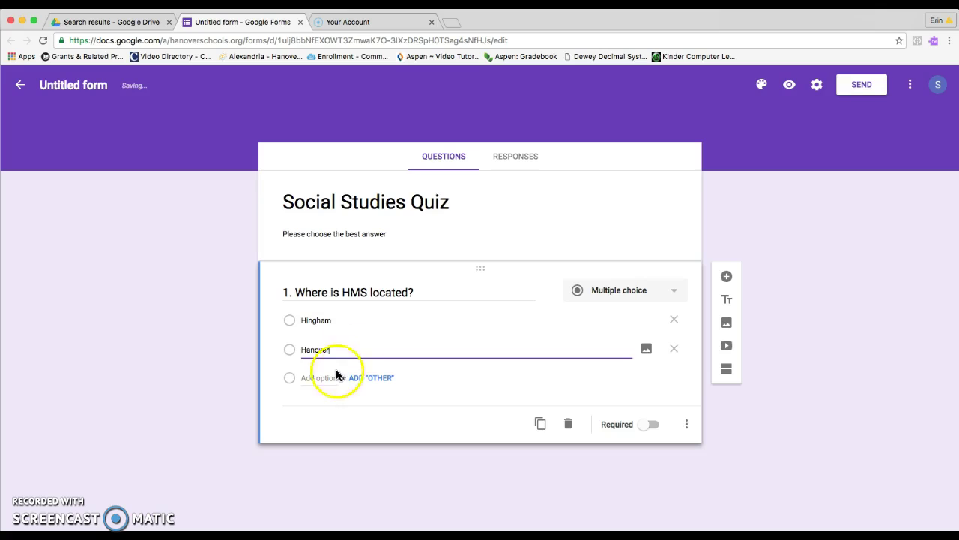
pyautogui.click(332, 377)
pyautogui.write('Holbr')
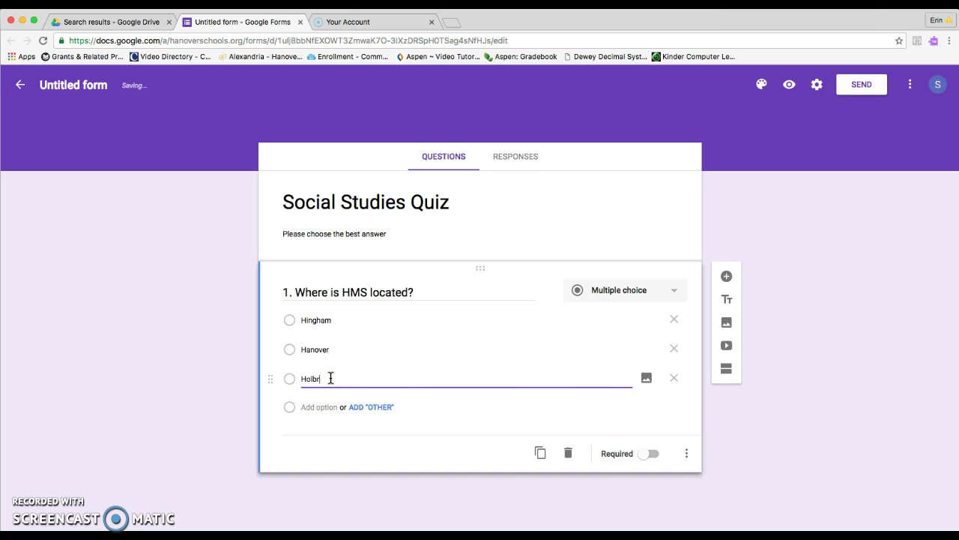
pyautogui.write('ook')
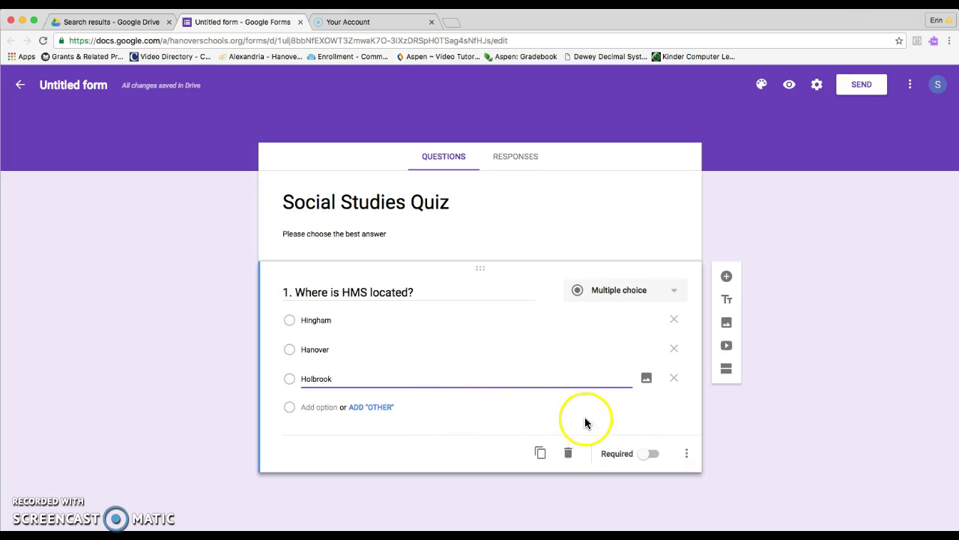
# Add a second question, review the available question types and choose Multiple choice for it.
pyautogui.click(727, 277)
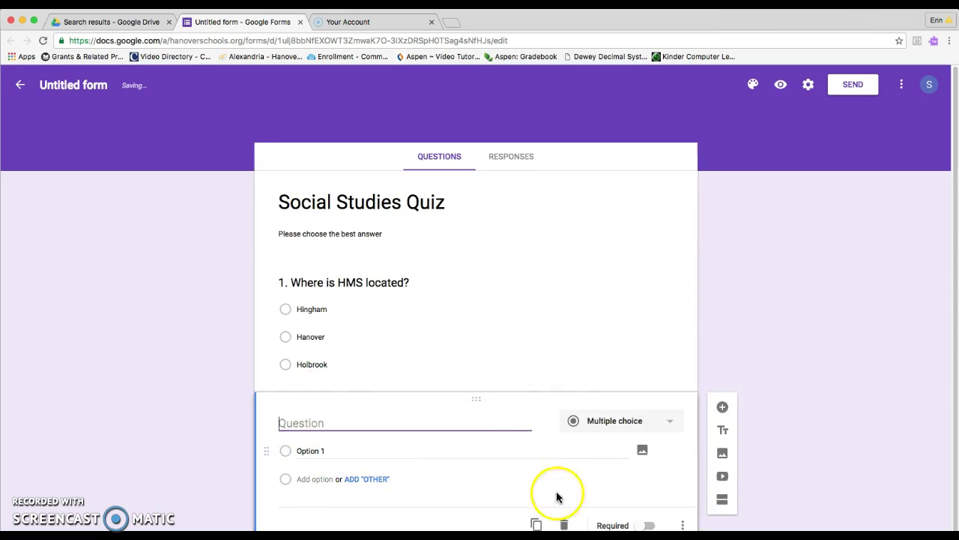
pyautogui.click(674, 424)
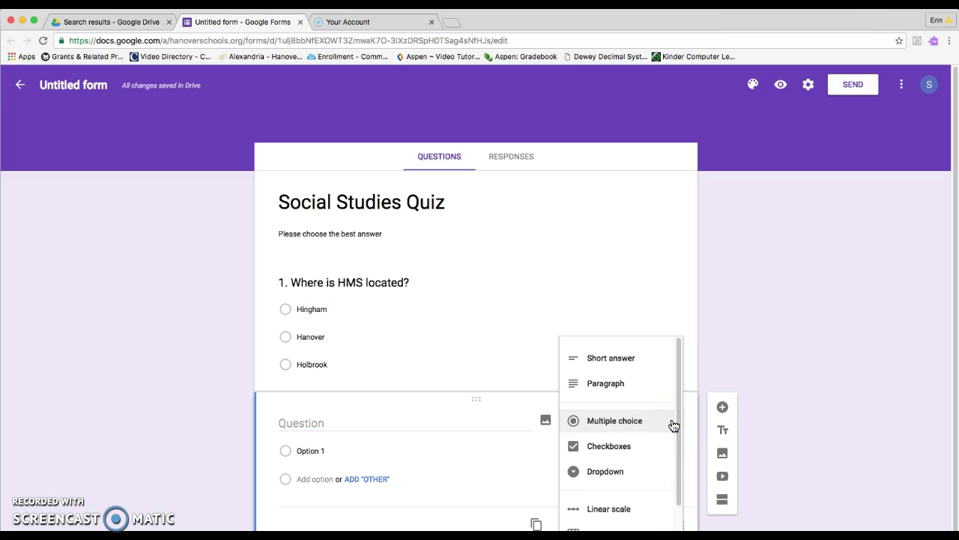
pyautogui.click(673, 424)
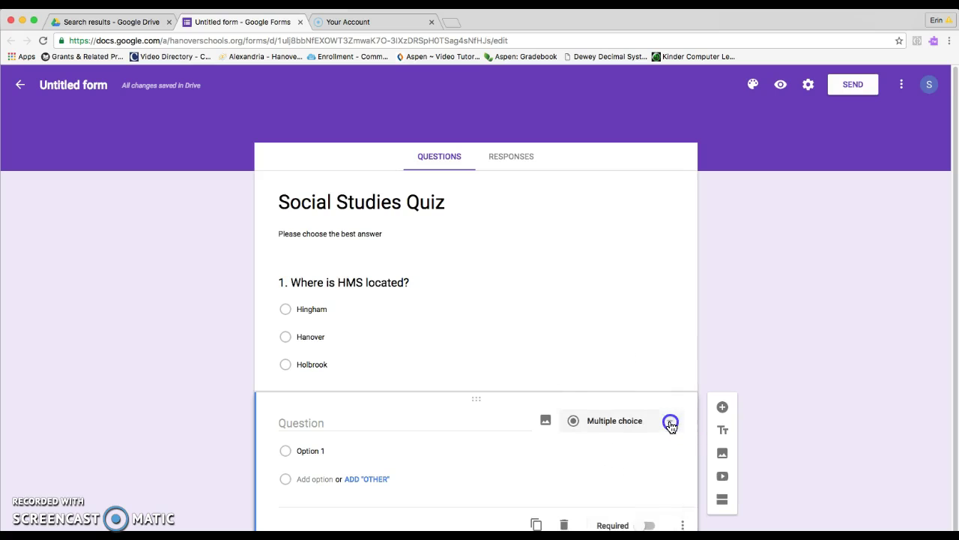
pyautogui.click(670, 424)
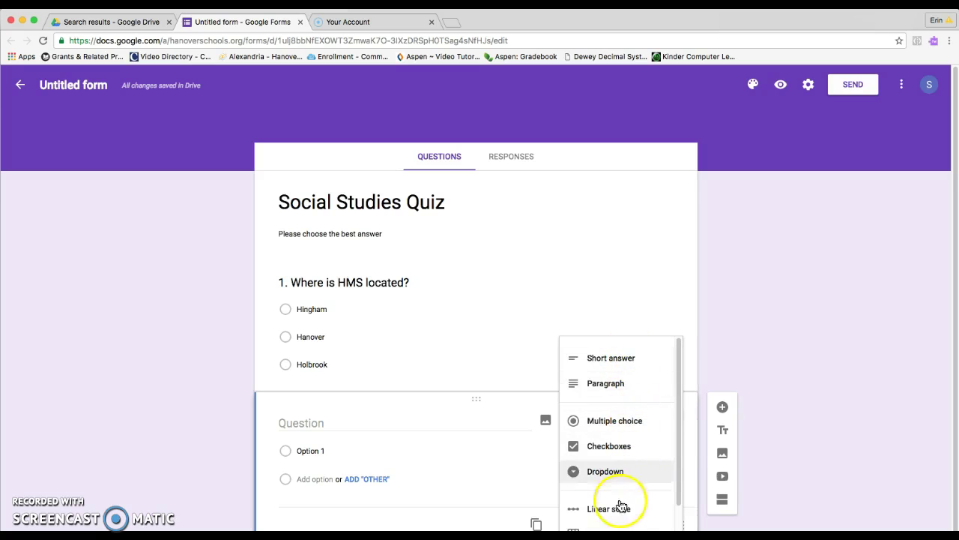
pyautogui.click(678, 435)
pyautogui.moveTo(677, 436); pyautogui.dragTo(677, 387)
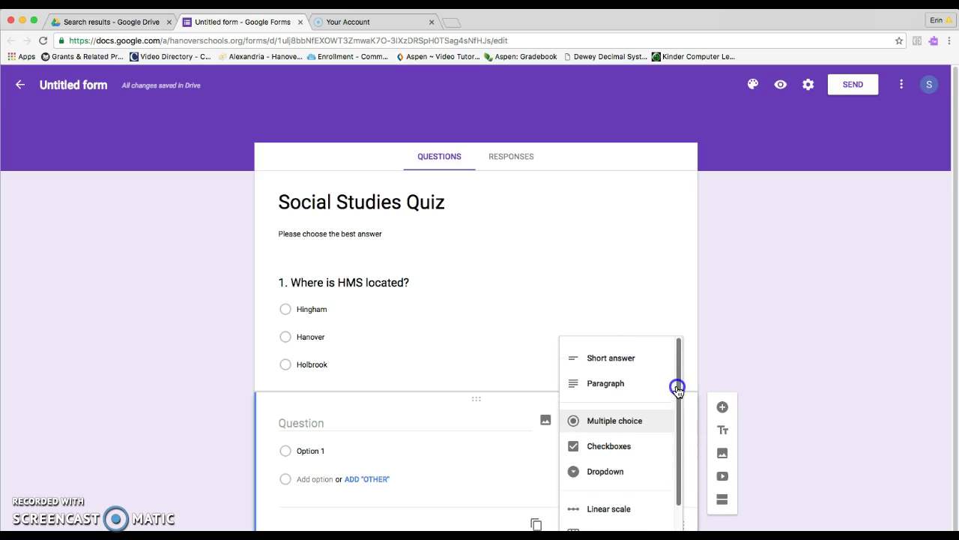
pyautogui.click(630, 422)
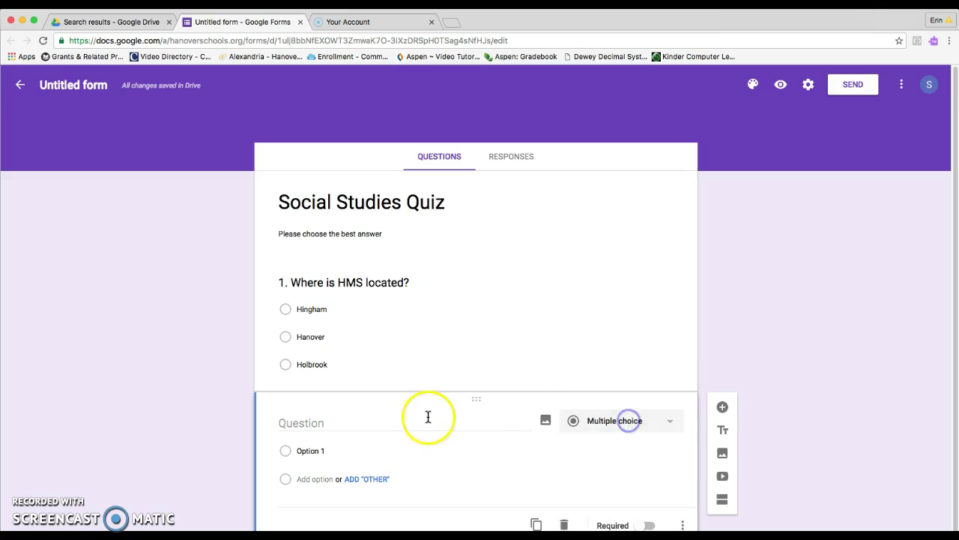
# Enter "2. What day is the first day of school for students" as the second question's text.
pyautogui.click(405, 422)
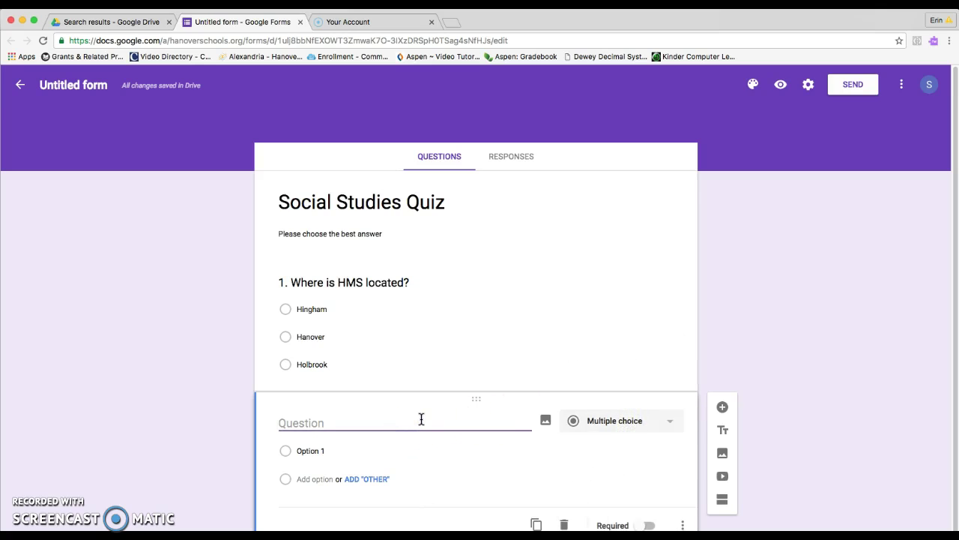
pyautogui.click(427, 416)
pyautogui.write('2. What day is the first day of s')
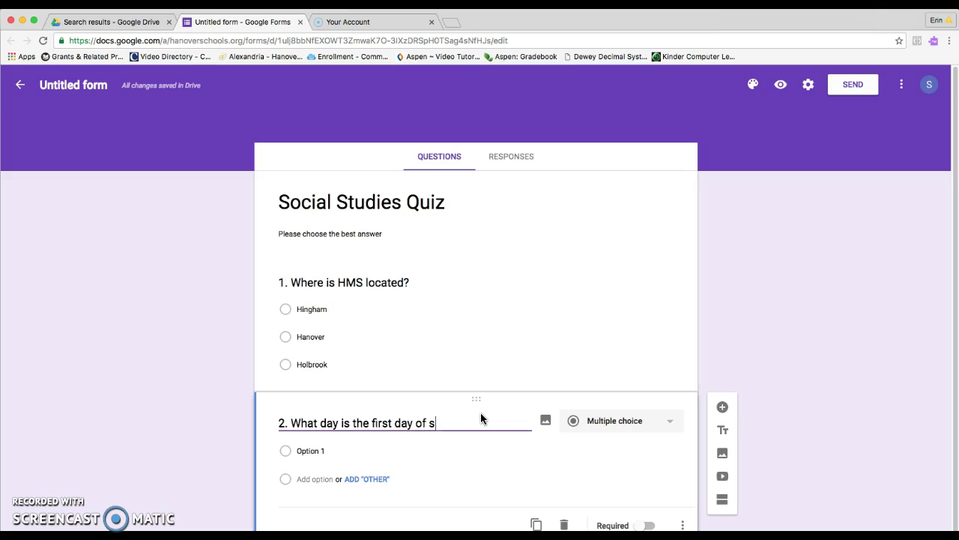
pyautogui.write('chool for students')
# Give the second question the answer options "Sept. 6" and "Sept. 7".
pyautogui.press('Tab')
pyautogui.press('Tab')
pyautogui.press('Tab')
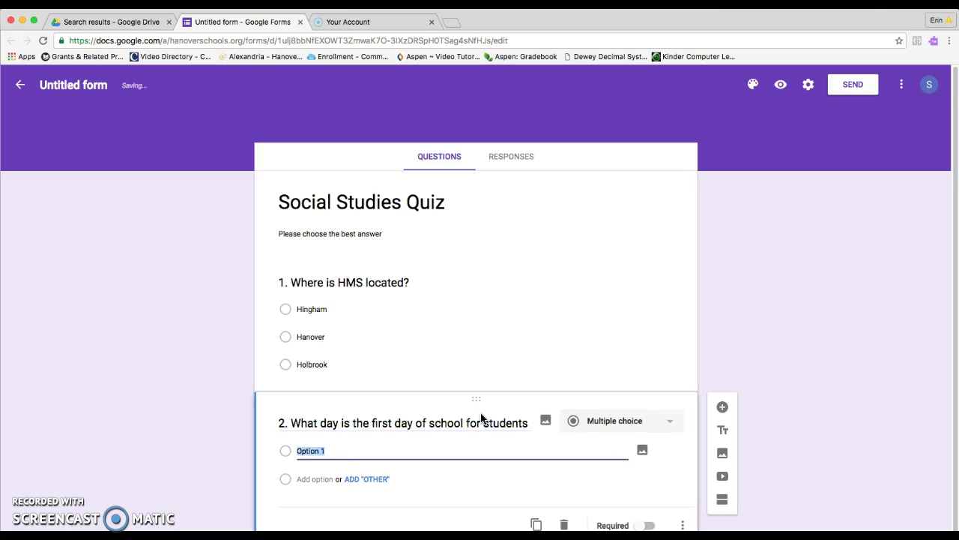
pyautogui.write('Sept. 6')
pyautogui.press('Return')
pyautogui.write('Sept')
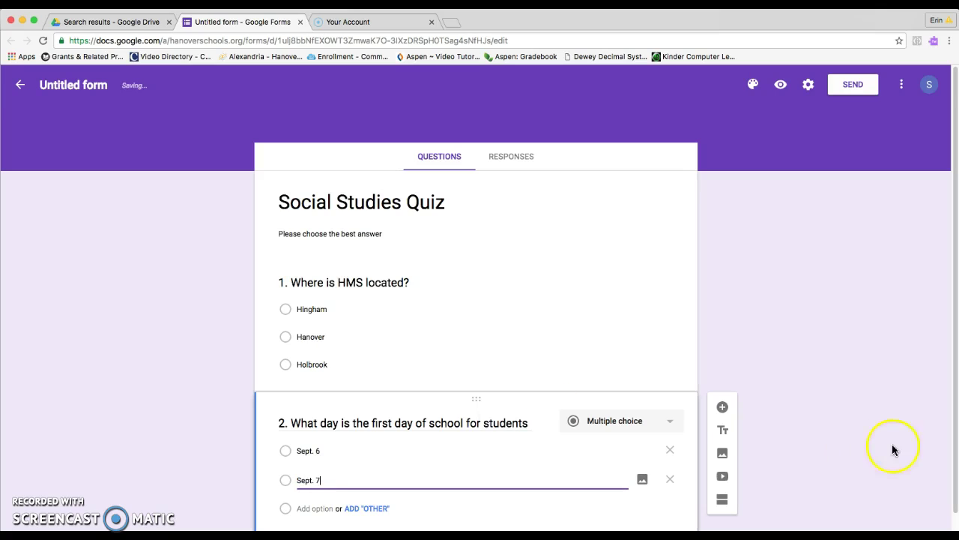
pyautogui.click(856, 456)
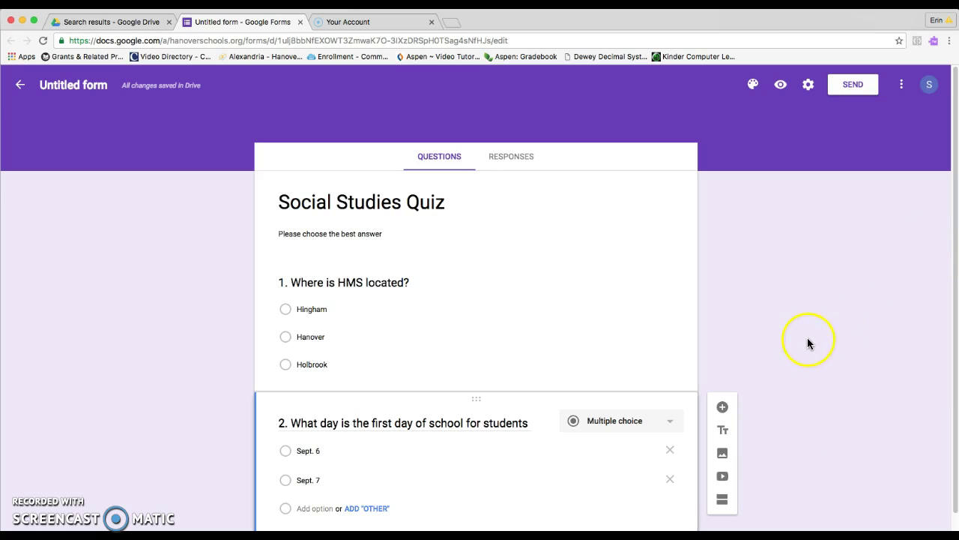
# Open the form's sending options and turn on automatic collection of respondents' Hanover Public Schools usernames.
pyautogui.scroll(-1, 860, 328)
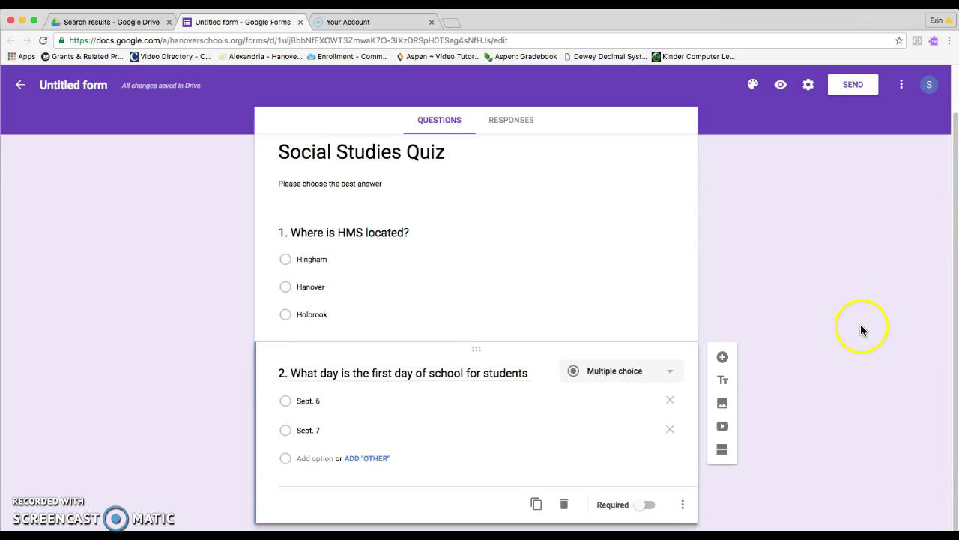
pyautogui.scroll(1, 860, 327)
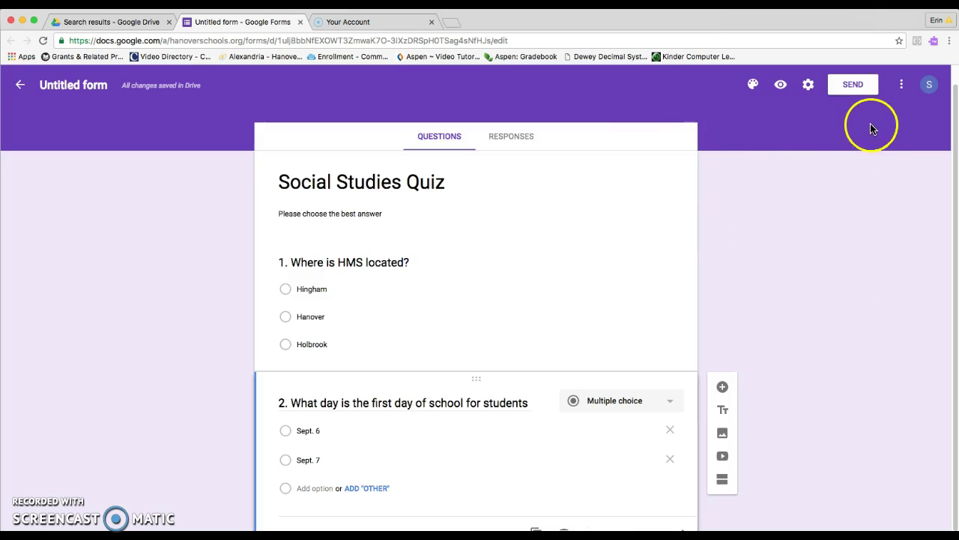
pyautogui.click(854, 85)
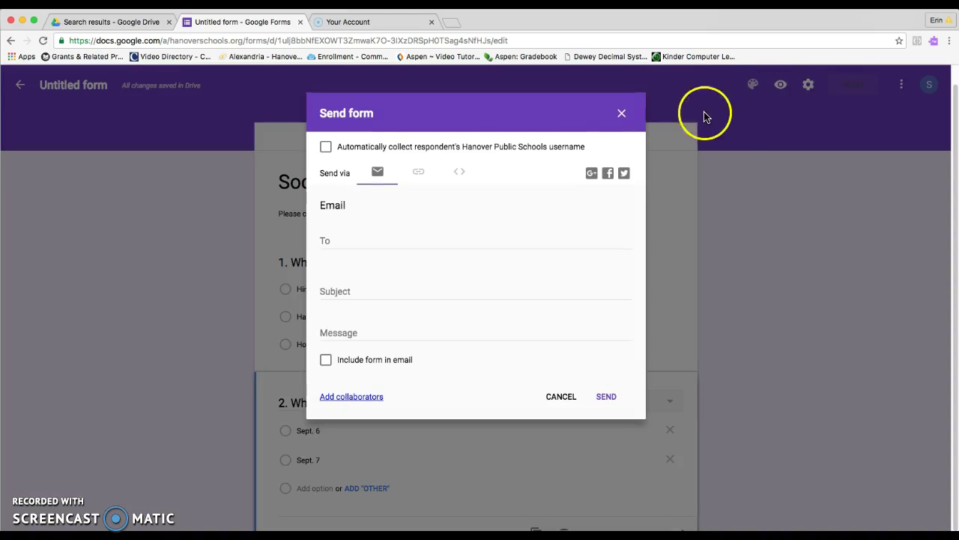
pyautogui.click(327, 148)
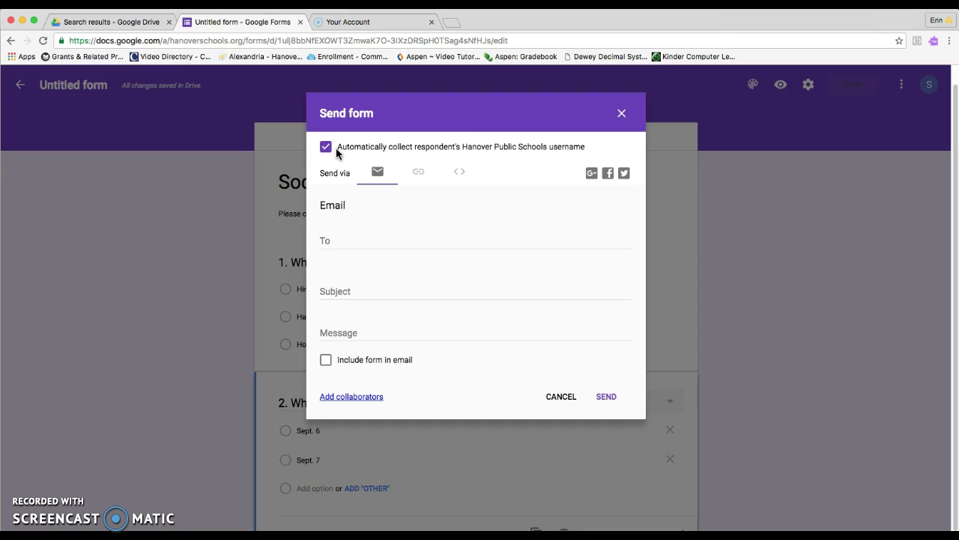
# Add the suggested contact's e-mail address as the recipient of the form.
pyautogui.click(366, 237)
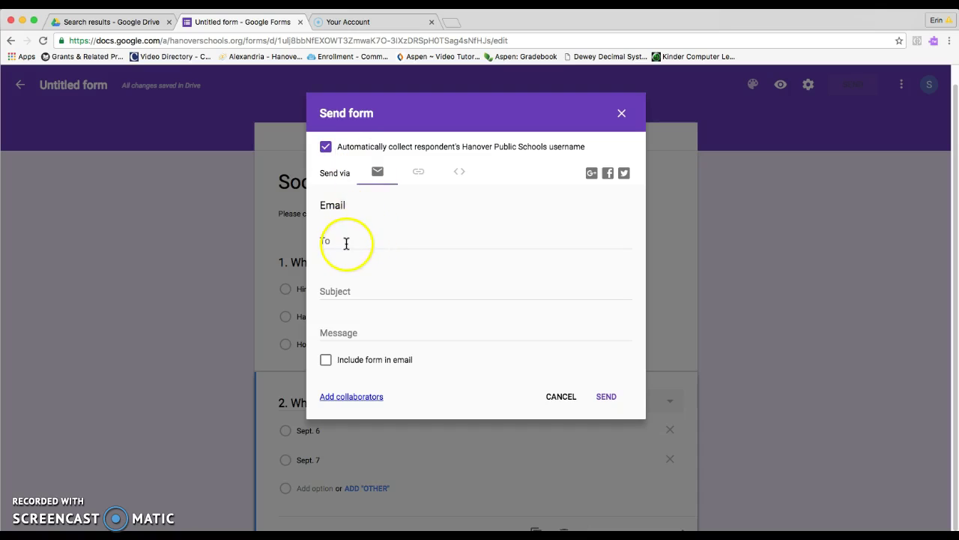
pyautogui.click(345, 241)
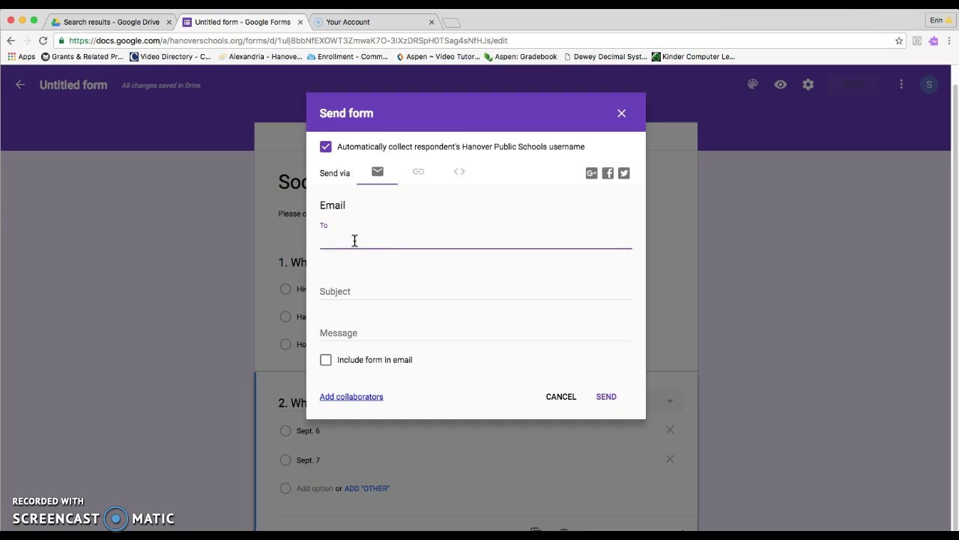
pyautogui.write('efol')
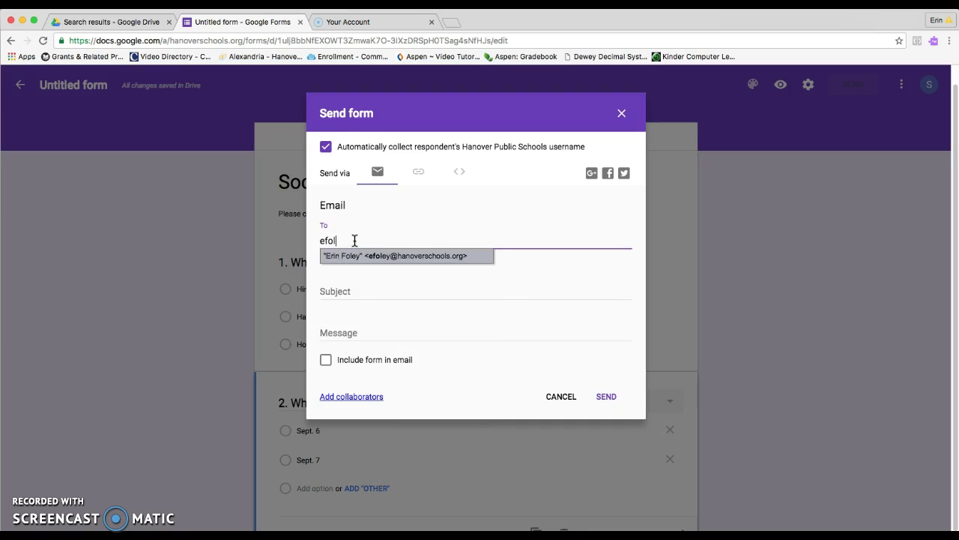
pyautogui.click(380, 257)
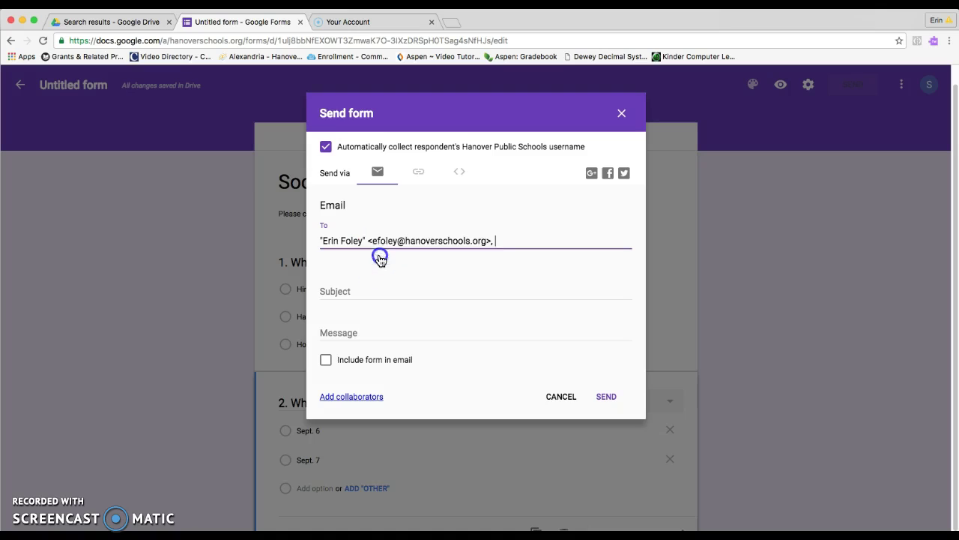
# Include the form in the e-mail, replace the recipient with another suggested contact's school address, and send it.
pyautogui.click(326, 361)
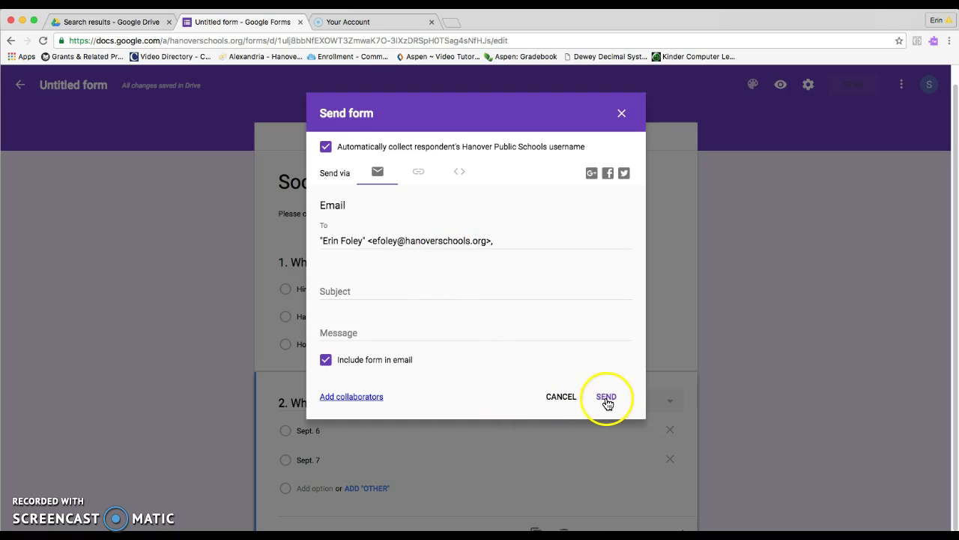
pyautogui.click(489, 234)
pyautogui.moveTo(489, 235); pyautogui.dragTo(268, 238)
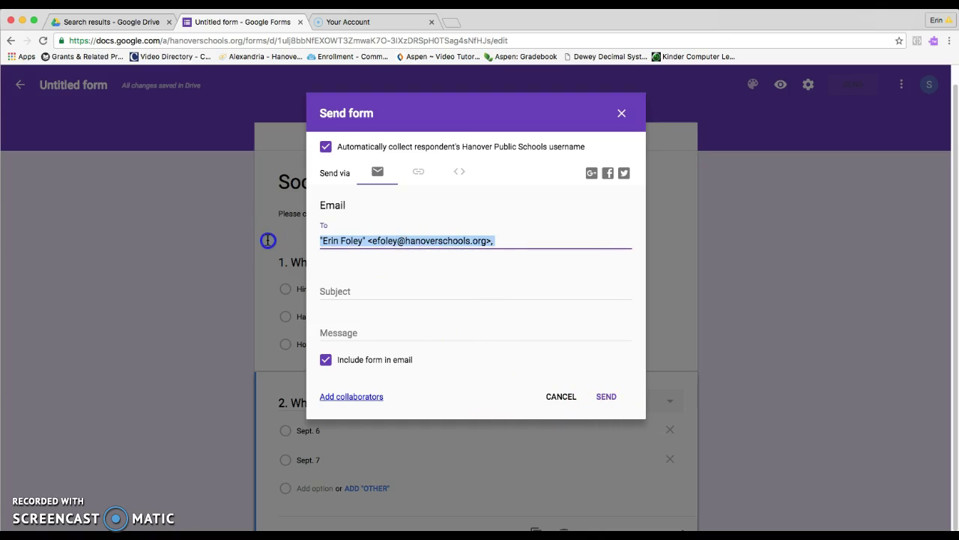
pyautogui.write('sull')
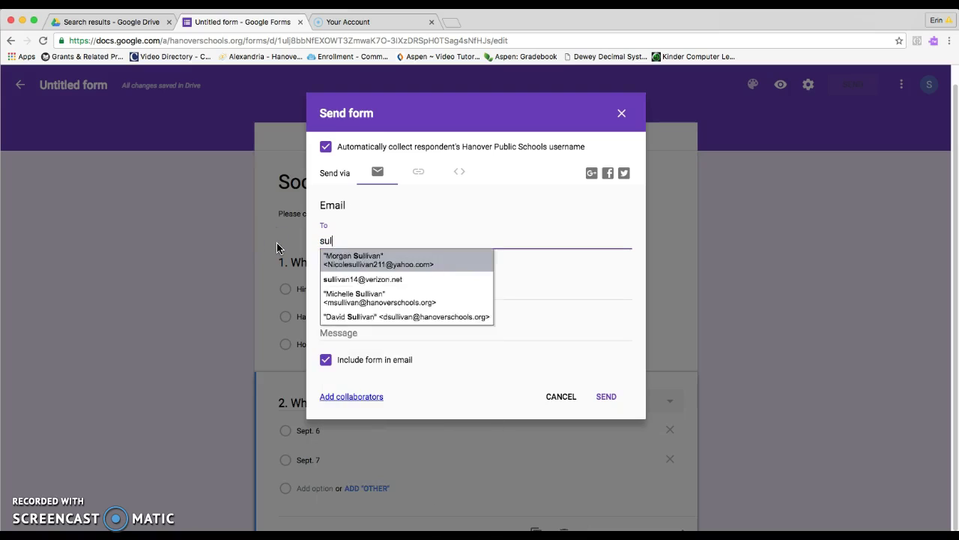
pyautogui.press('BackSpace')
pyautogui.press('BackSpace')
pyautogui.write('z')
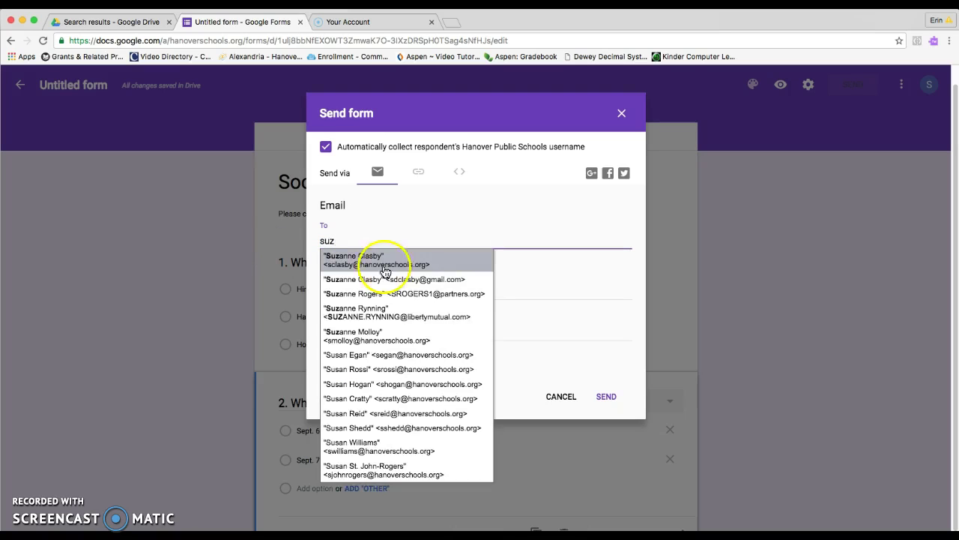
pyautogui.click(406, 267)
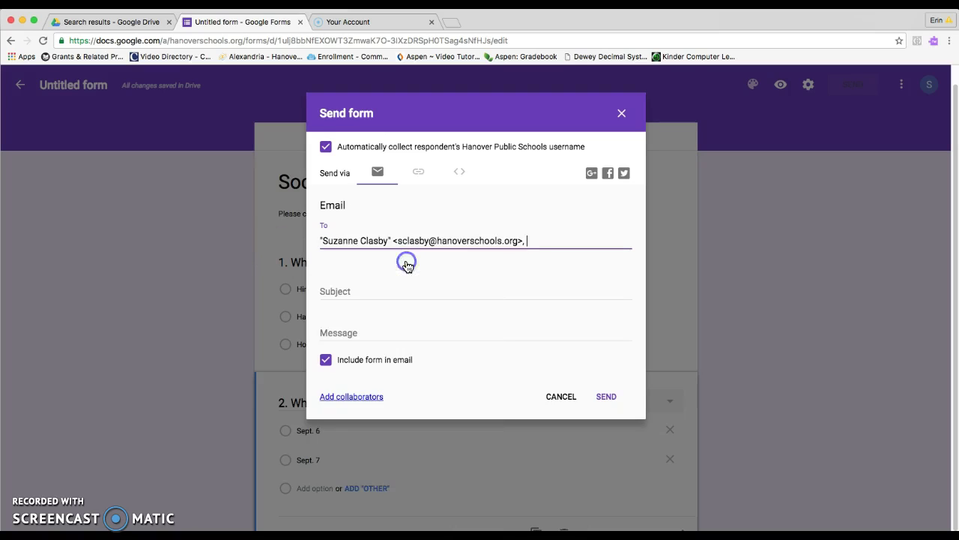
pyautogui.click(607, 400)
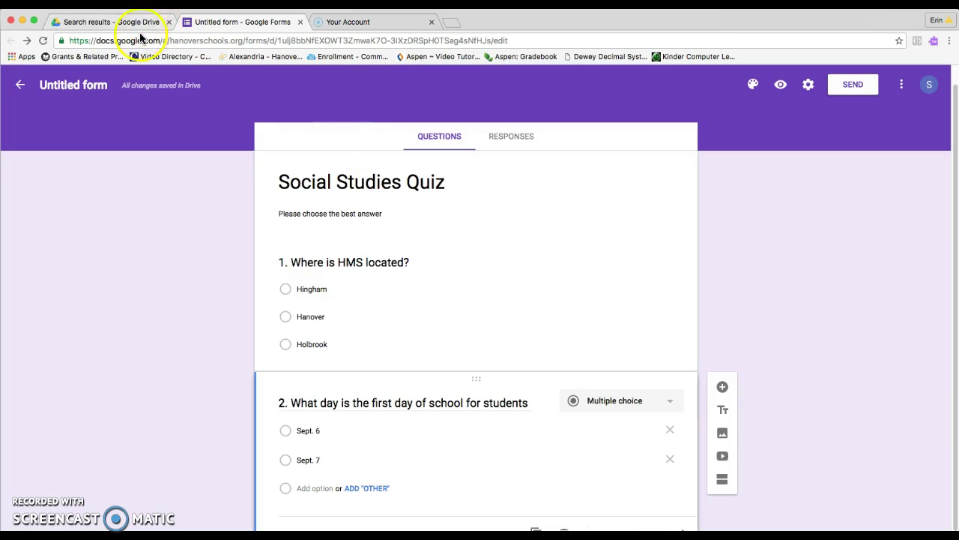
# Switch to the Gmail inbox in a new browser tab and open the received "Social Studies Quiz" message.
pyautogui.click(452, 23)
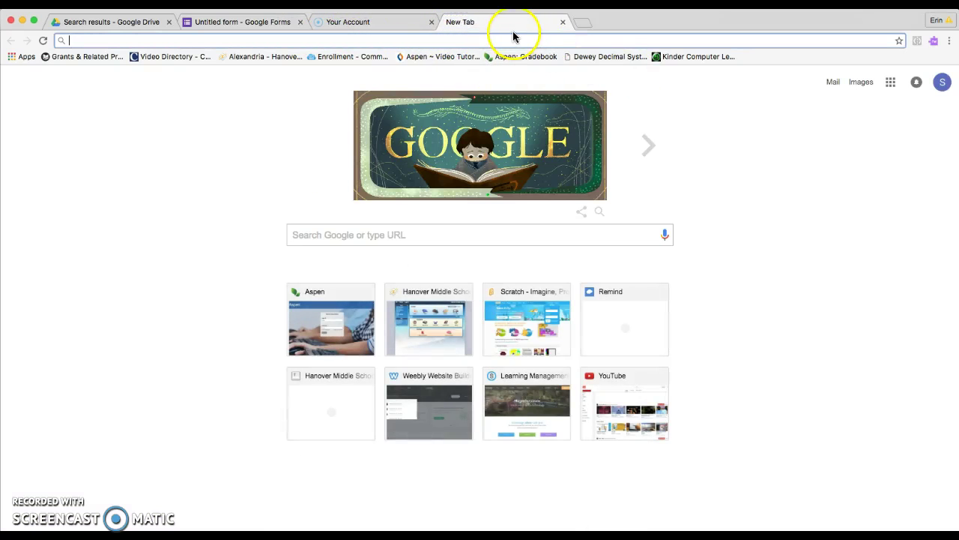
pyautogui.click(833, 82)
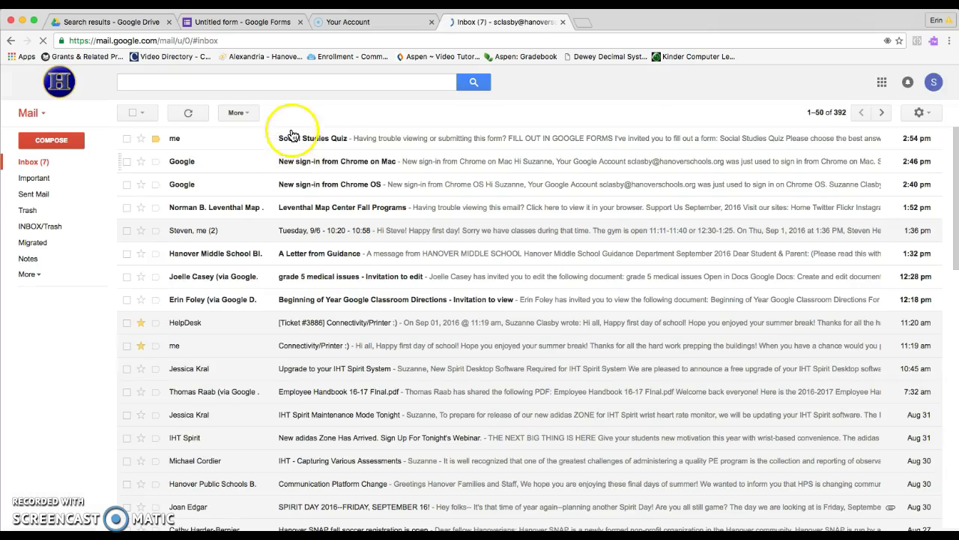
pyautogui.click(293, 136)
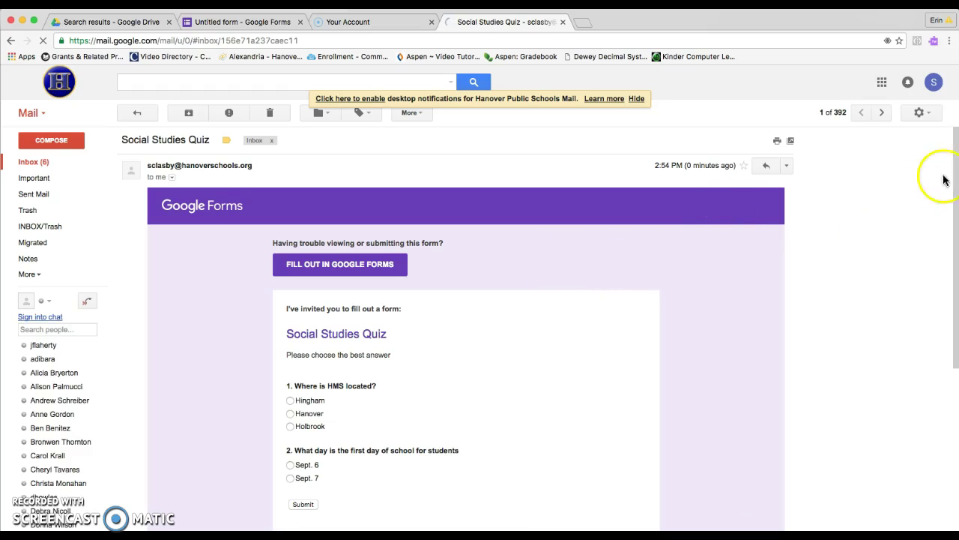
# Answer the e-mailed quiz with "Hanover" and "Sept. 6" and submit the response with the username recorded.
pyautogui.moveTo(955, 165); pyautogui.dragTo(943, 214)
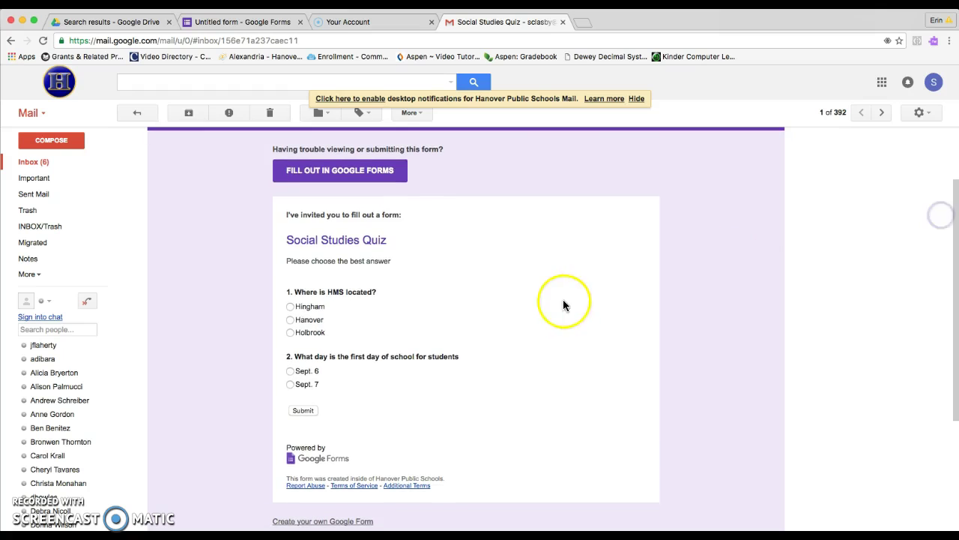
pyautogui.click(289, 320)
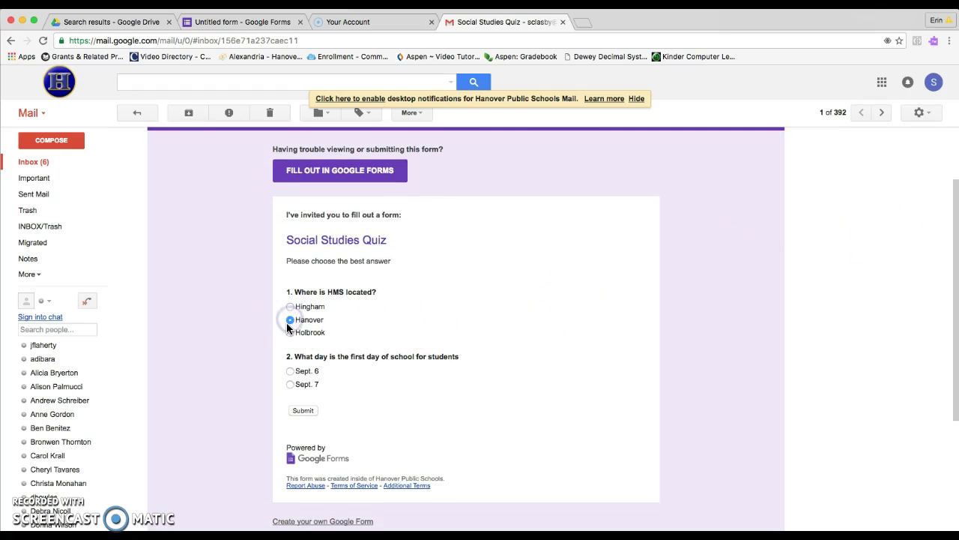
pyautogui.click(288, 372)
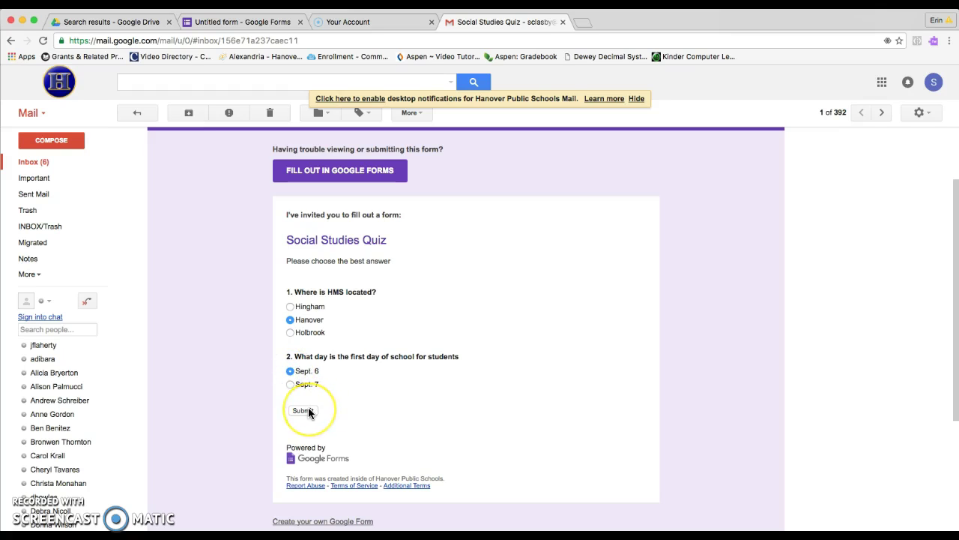
pyautogui.click(309, 410)
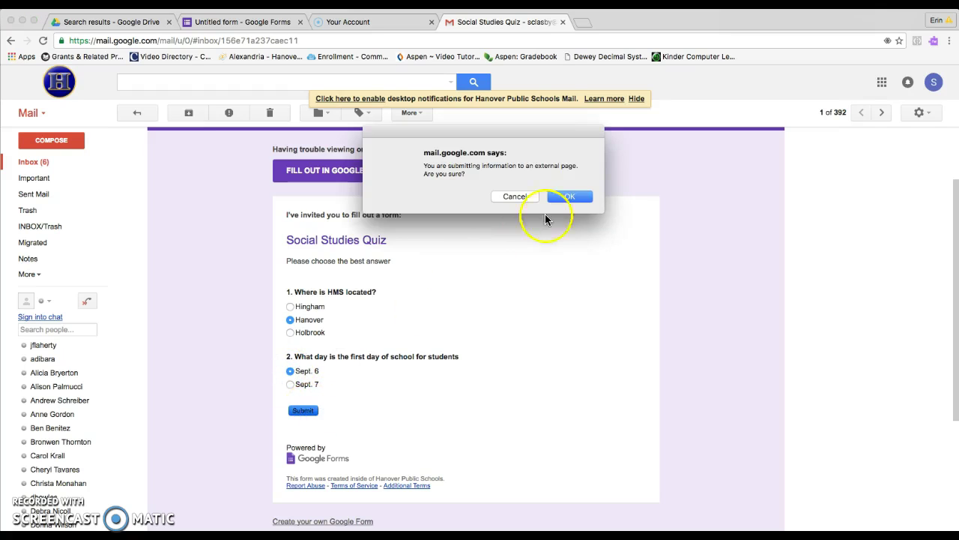
pyautogui.click(567, 196)
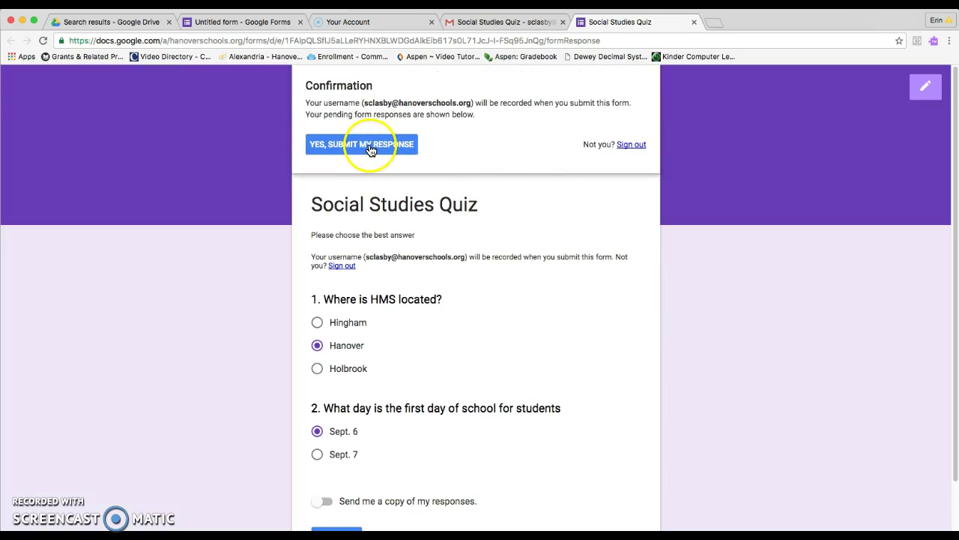
pyautogui.click(370, 150)
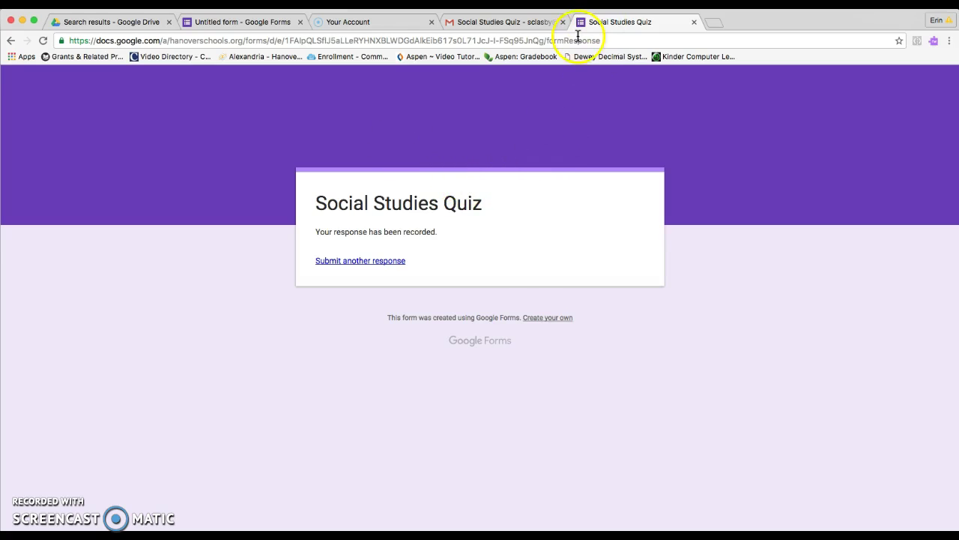
# Close the submitted quiz page and view the summary of responses in the form editor.
pyautogui.click(695, 23)
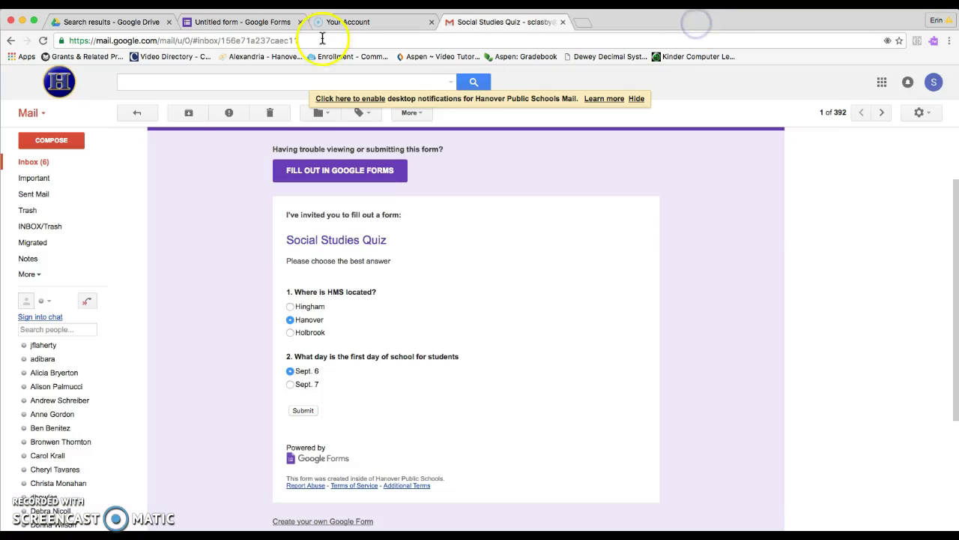
pyautogui.click(227, 23)
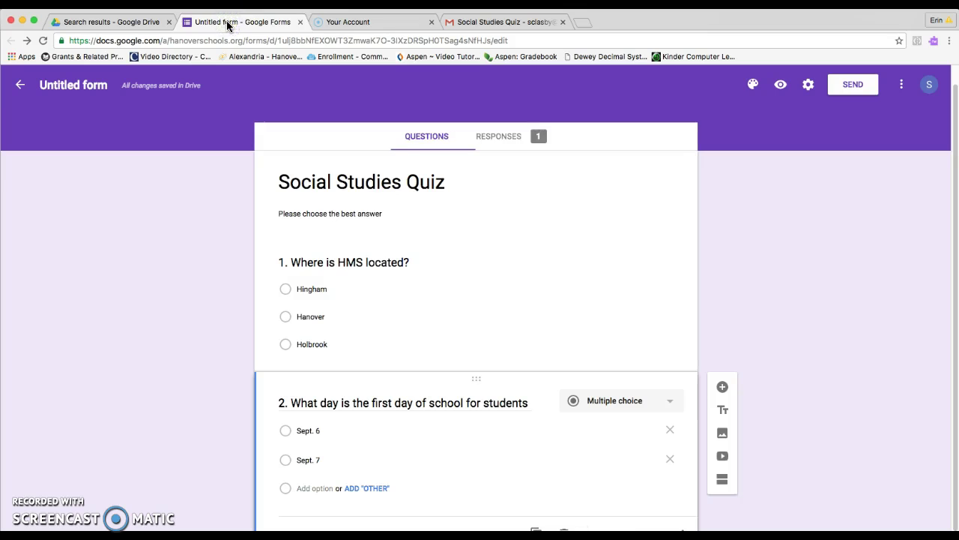
pyautogui.click(520, 141)
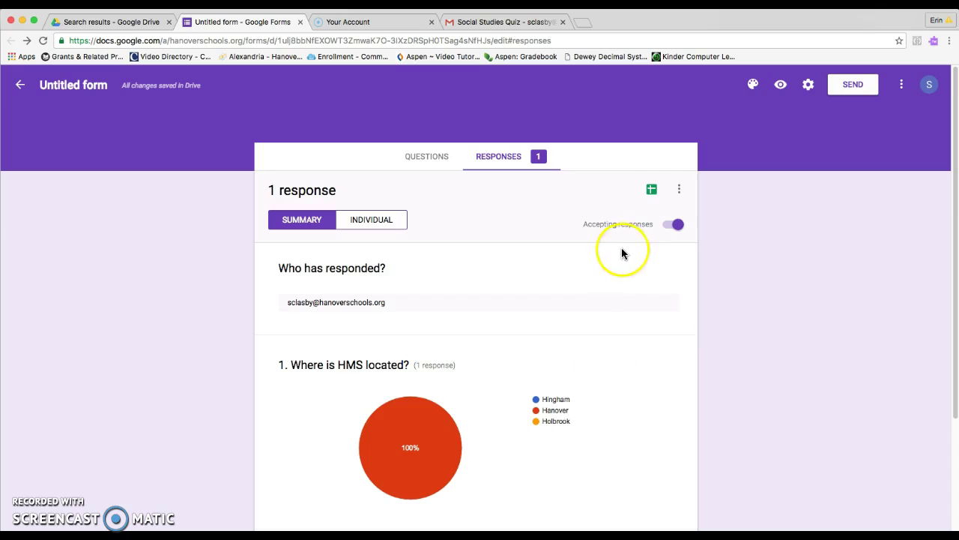
# Create a new spreadsheet named "Untitled form (Responses)" as the destination for the form's responses.
pyautogui.click(652, 196)
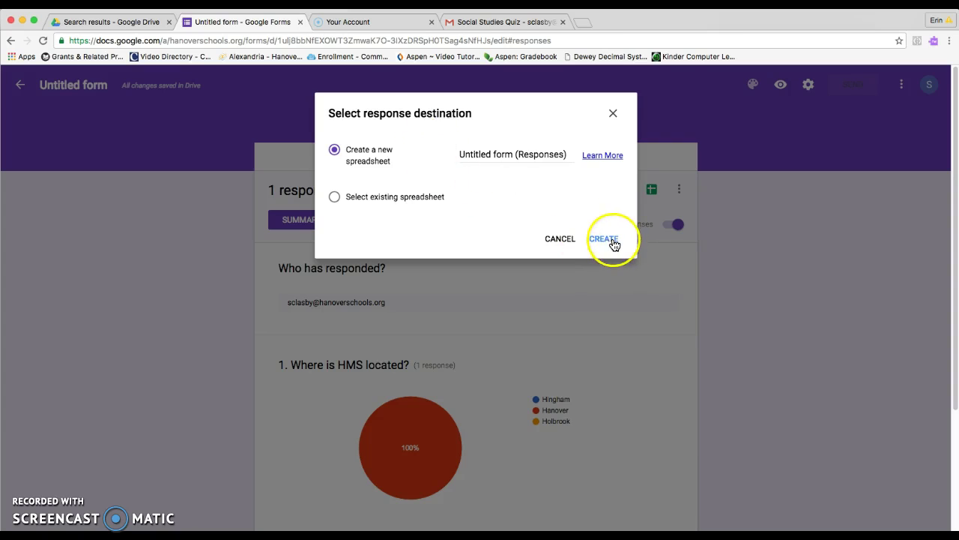
pyautogui.click(613, 242)
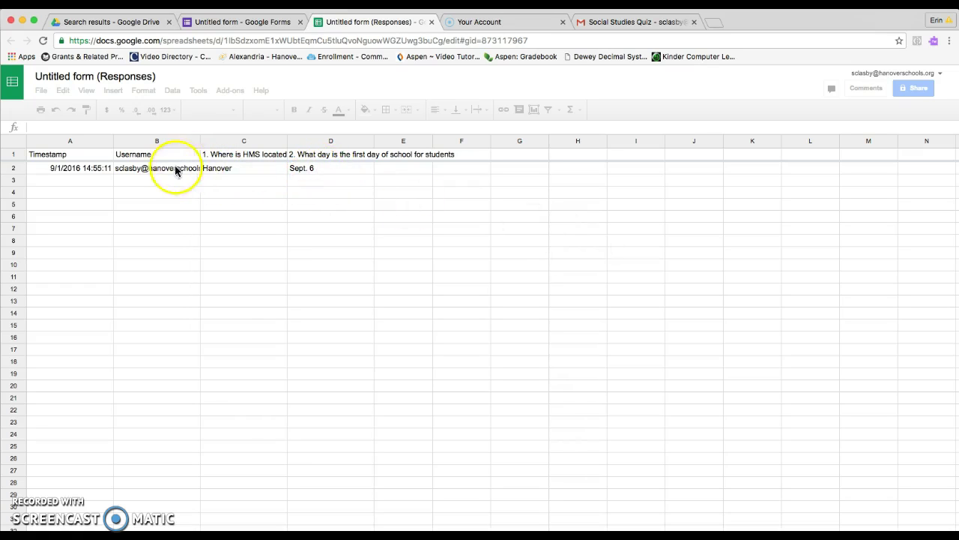
pyautogui.click(145, 172)
pyautogui.click(281, 174)
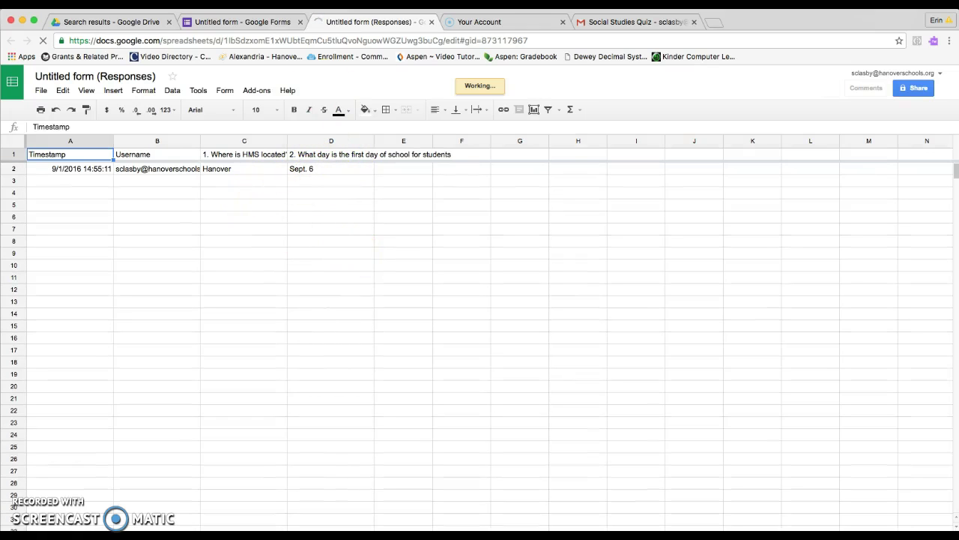
# Return to the quiz e-mail in Gmail and open the quiz from it as a Google Forms page.
pyautogui.click(616, 23)
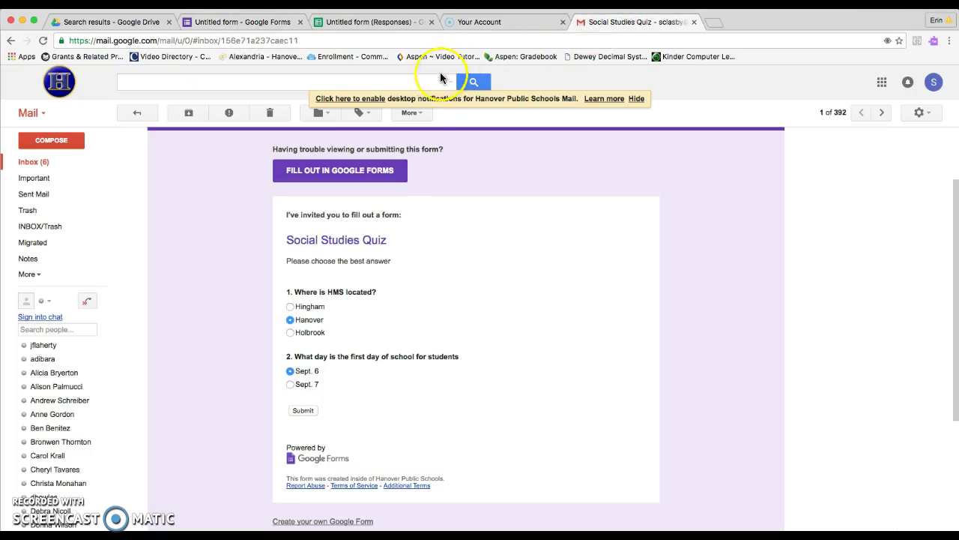
pyautogui.scroll(-2, 450, 268)
pyautogui.scroll(5, 448, 267)
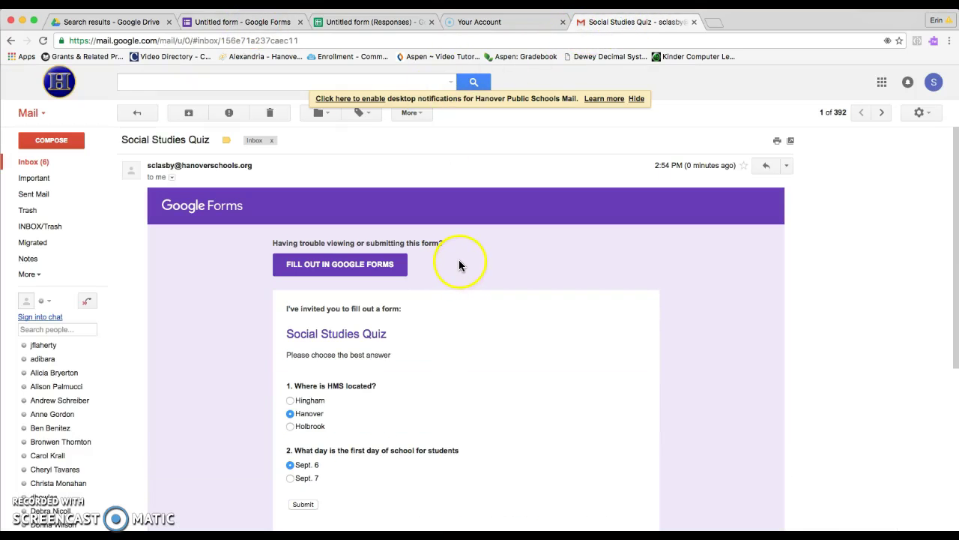
pyautogui.scroll(-5, 459, 260)
pyautogui.scroll(2, 459, 265)
pyautogui.scroll(2, 458, 262)
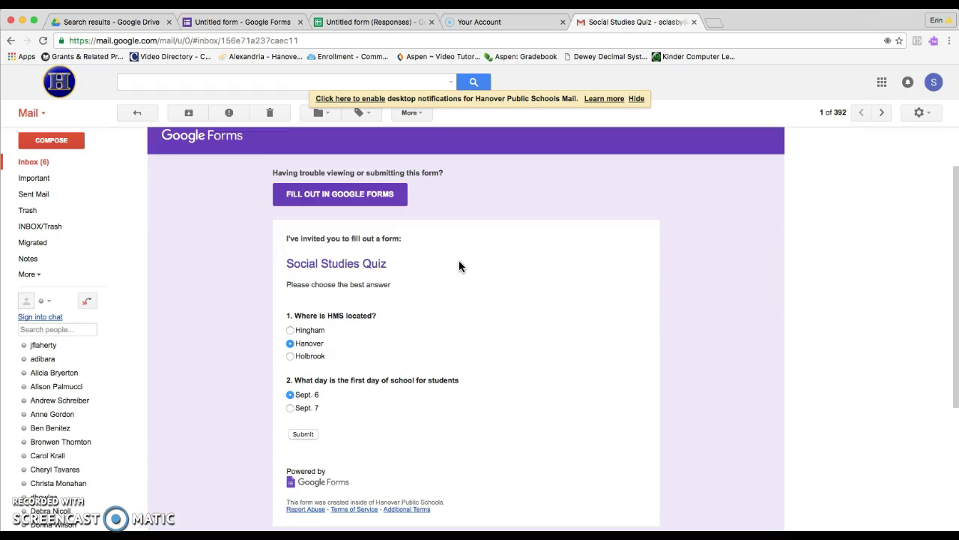
pyautogui.click(392, 250)
pyautogui.click(601, 217)
pyautogui.click(366, 196)
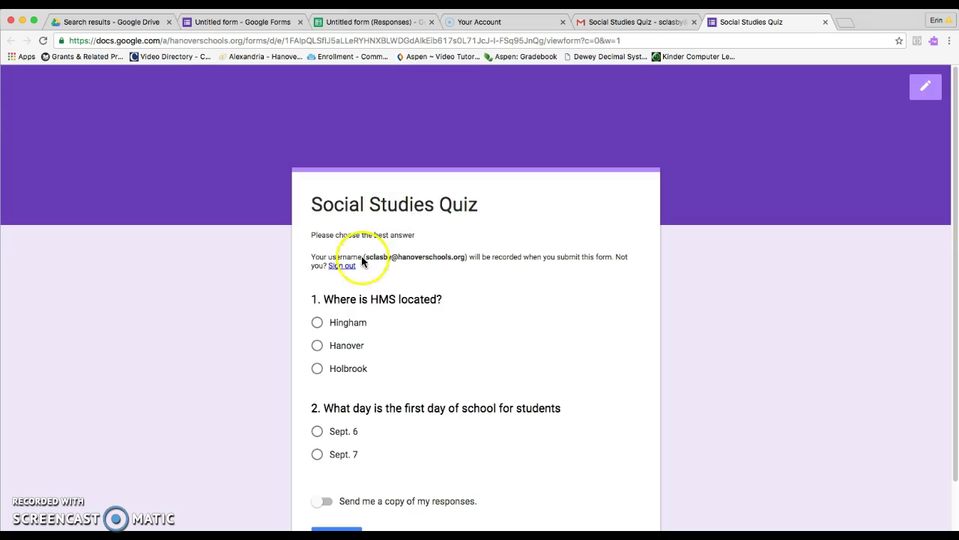
# Answer the quiz on the form page with "Hanover" and "Sept. 6" and submit a second response.
pyautogui.click(319, 347)
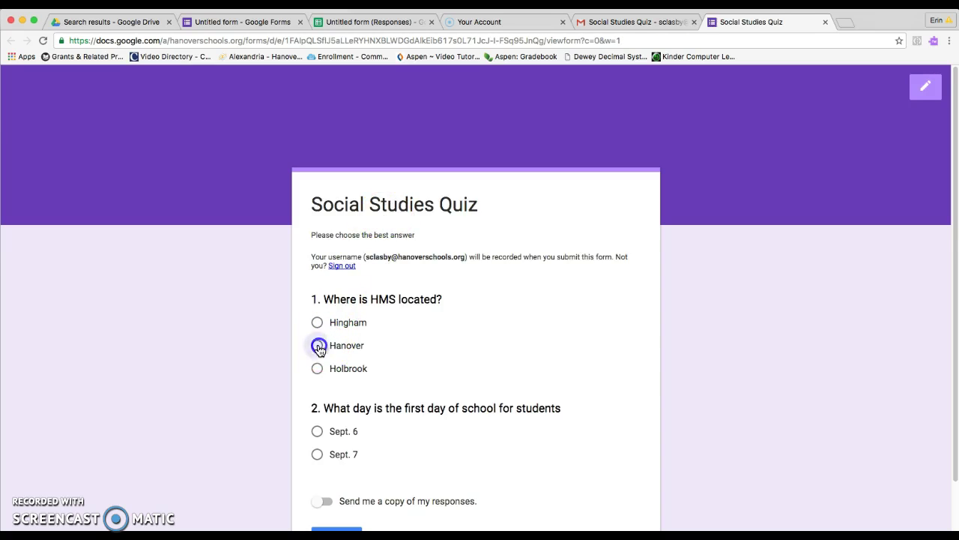
pyautogui.click(318, 433)
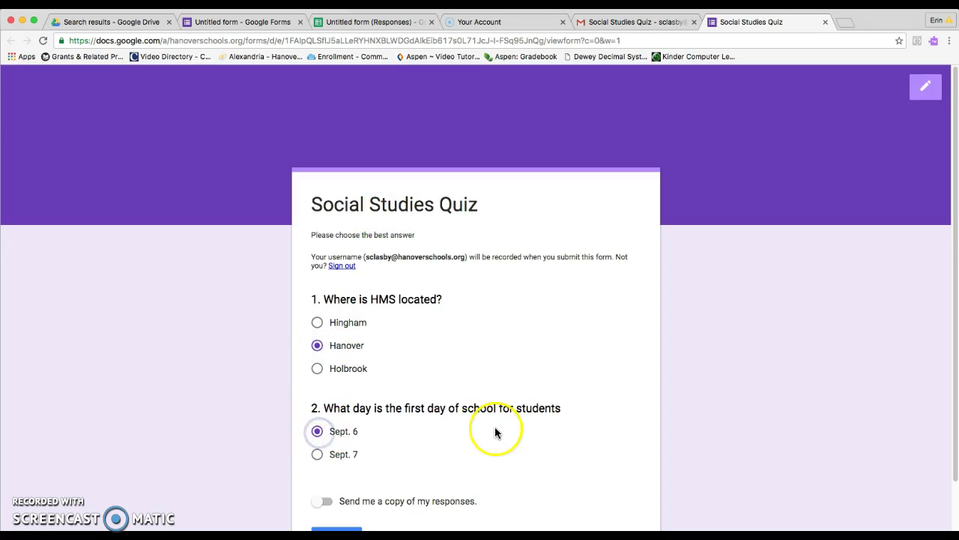
pyautogui.scroll(-1, 494, 427)
pyautogui.click(343, 497)
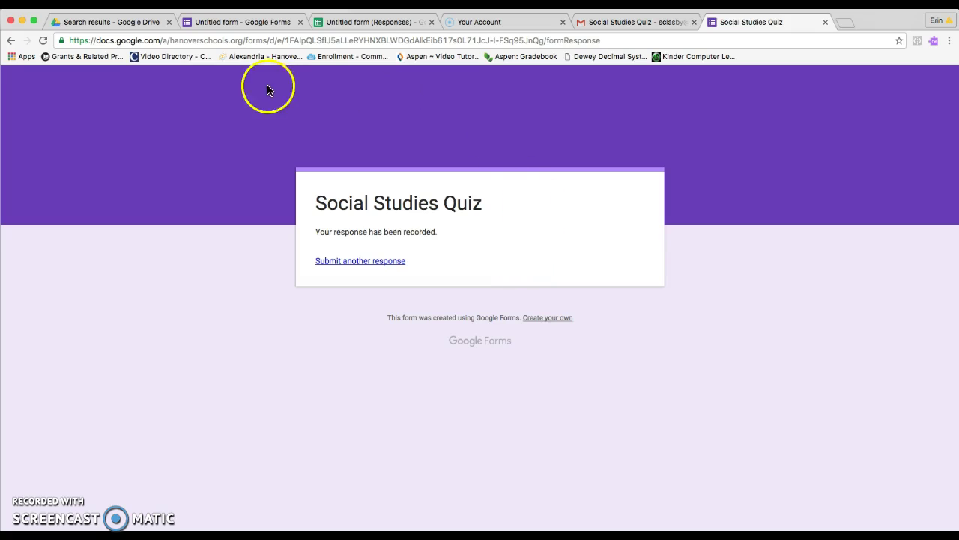
# Check the second submission in the form's response summary and in the linked response spreadsheet.
pyautogui.click(257, 22)
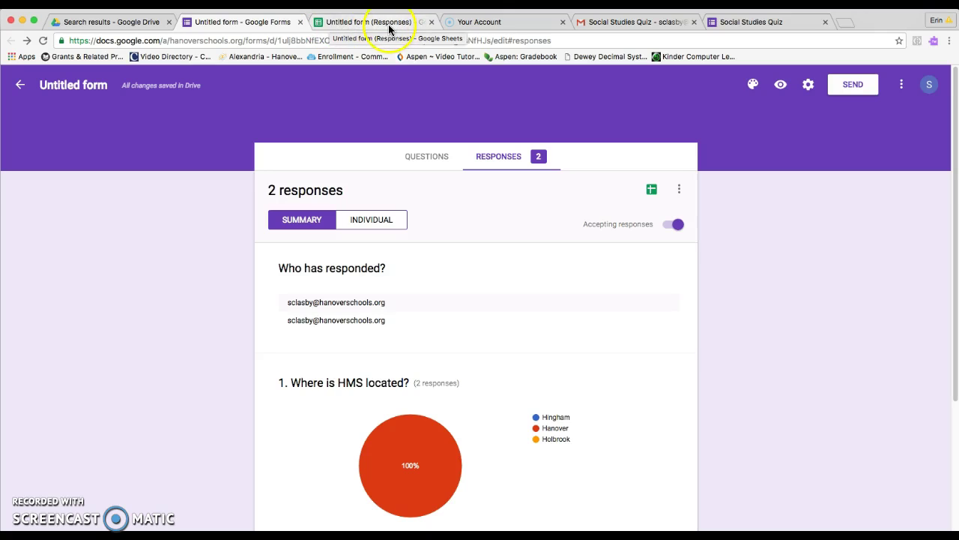
pyautogui.click(389, 29)
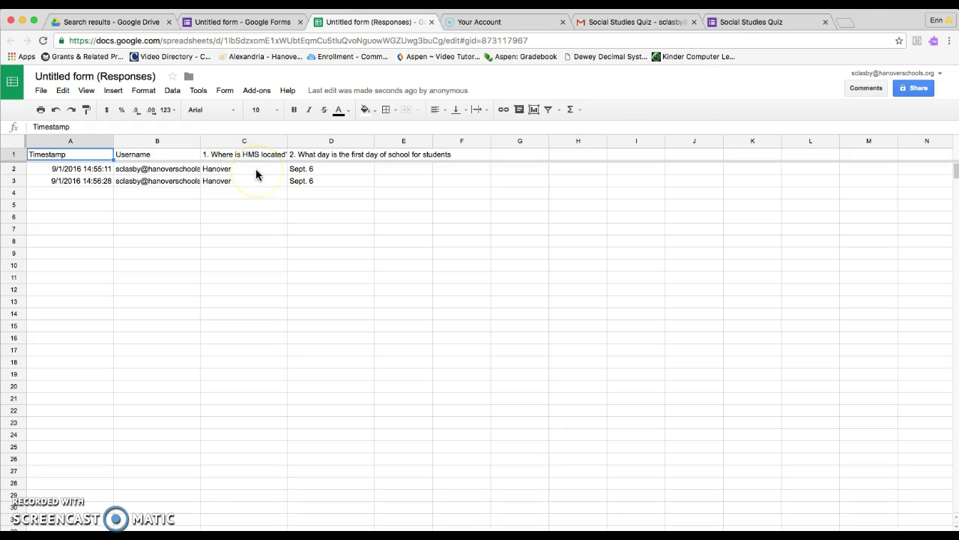
# Search the add-on store of the response spreadsheet for "flubaroo".
pyautogui.click(267, 92)
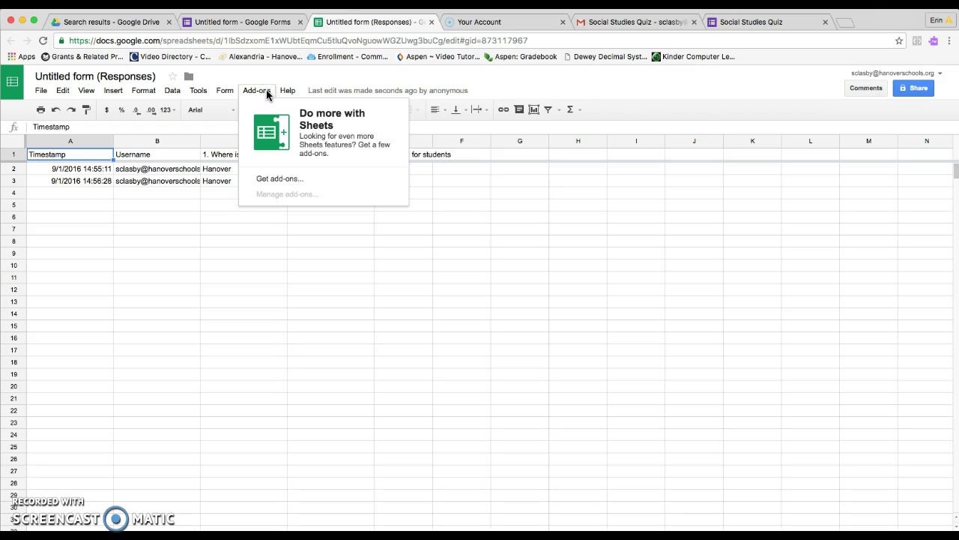
pyautogui.click(286, 182)
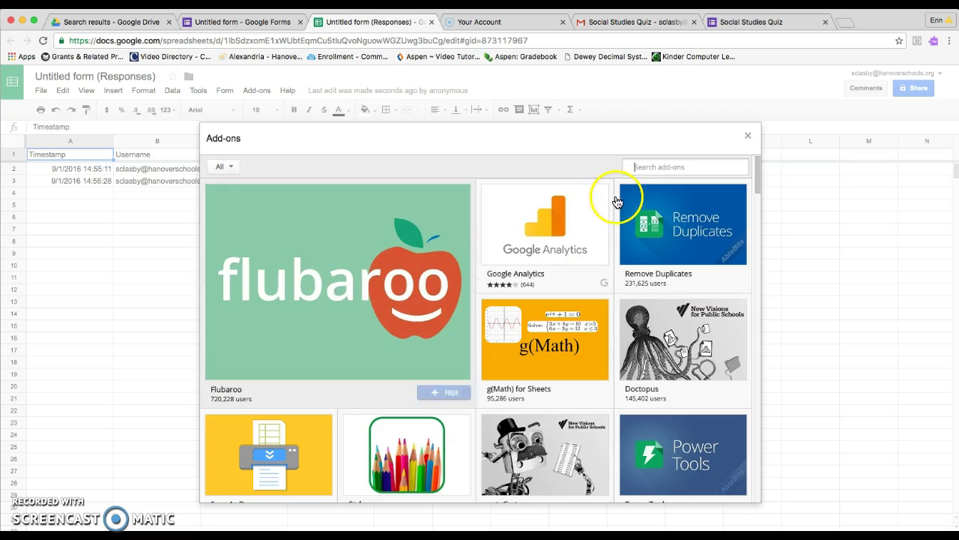
pyautogui.click(653, 166)
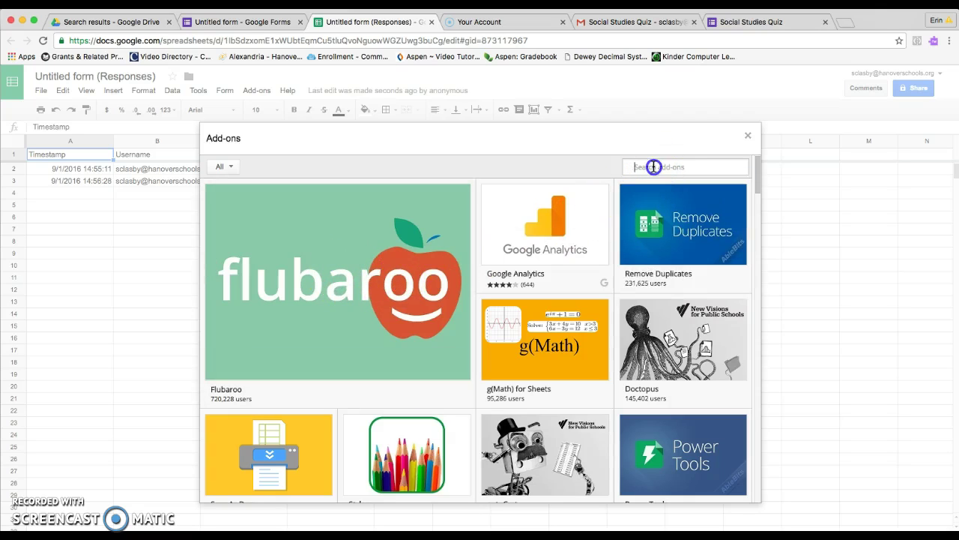
pyautogui.click(696, 166)
pyautogui.press('Return')
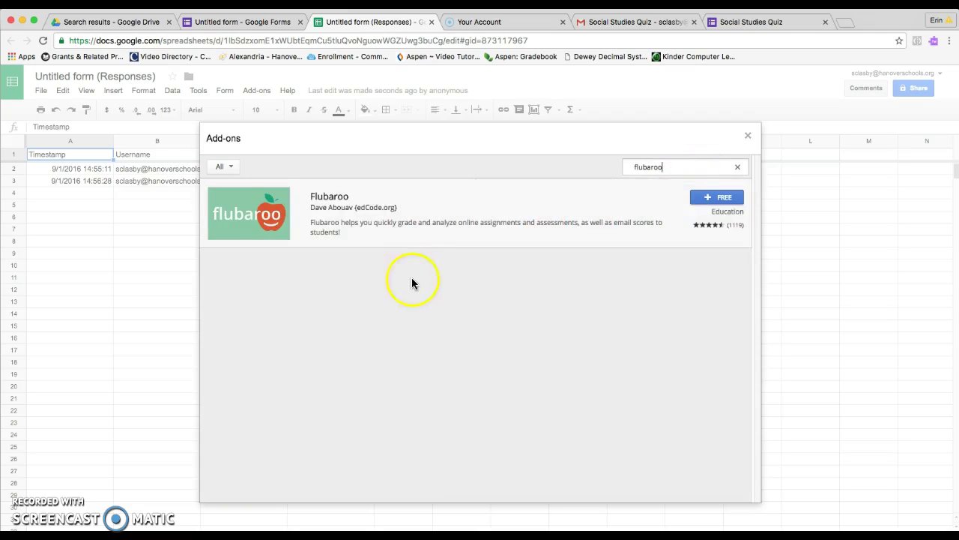
# Install the free Flubaroo add-on and allow the account permissions it requests.
pyautogui.click(708, 199)
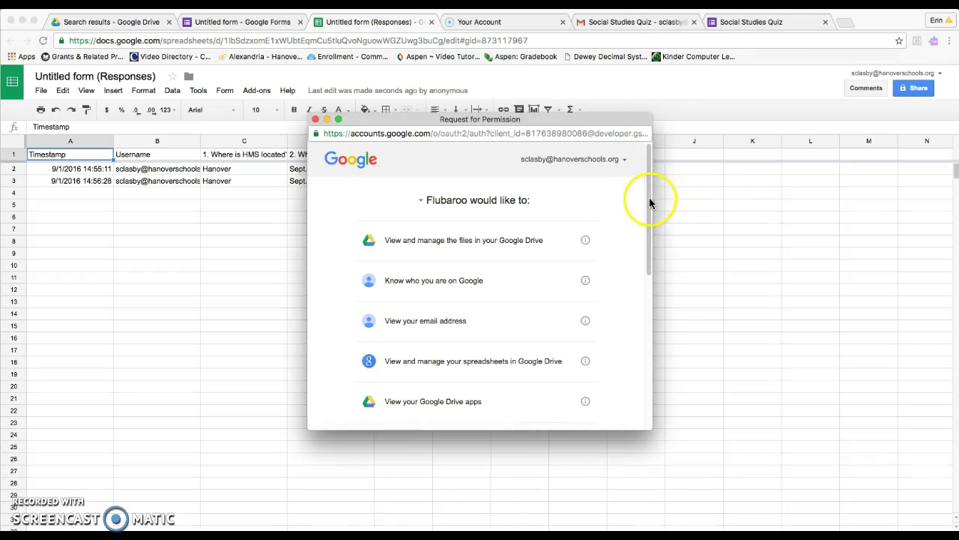
pyautogui.scroll(-5, 642, 225)
pyautogui.scroll(-3, 632, 326)
pyautogui.click(574, 403)
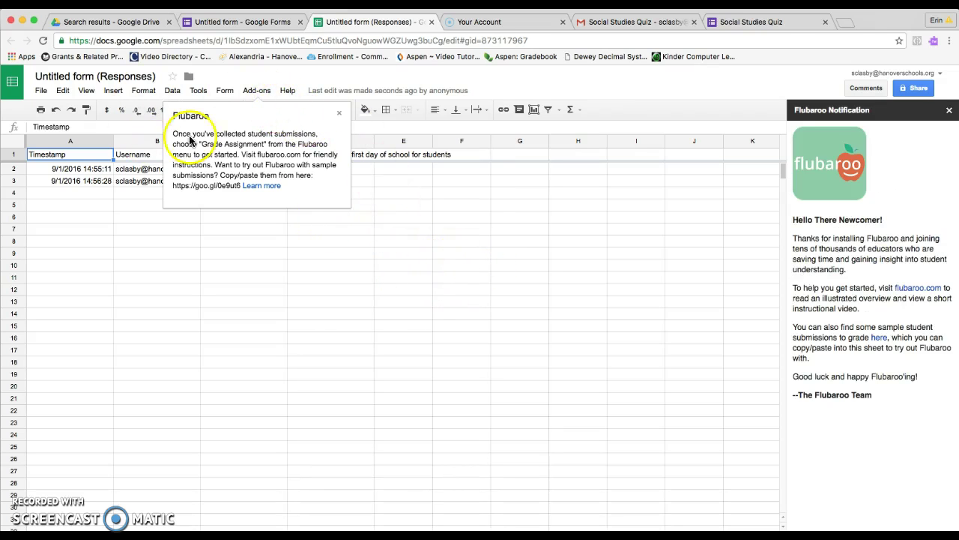
# Start grading the assignment in Flubaroo, with Username identifying the student and both questions on Normal Grading for 1 point each.
pyautogui.click(256, 91)
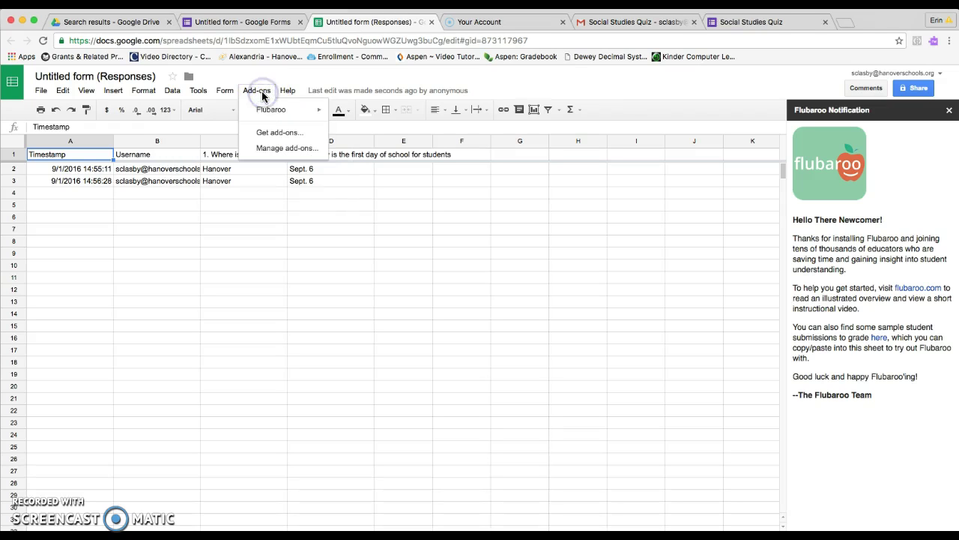
pyautogui.click(265, 112)
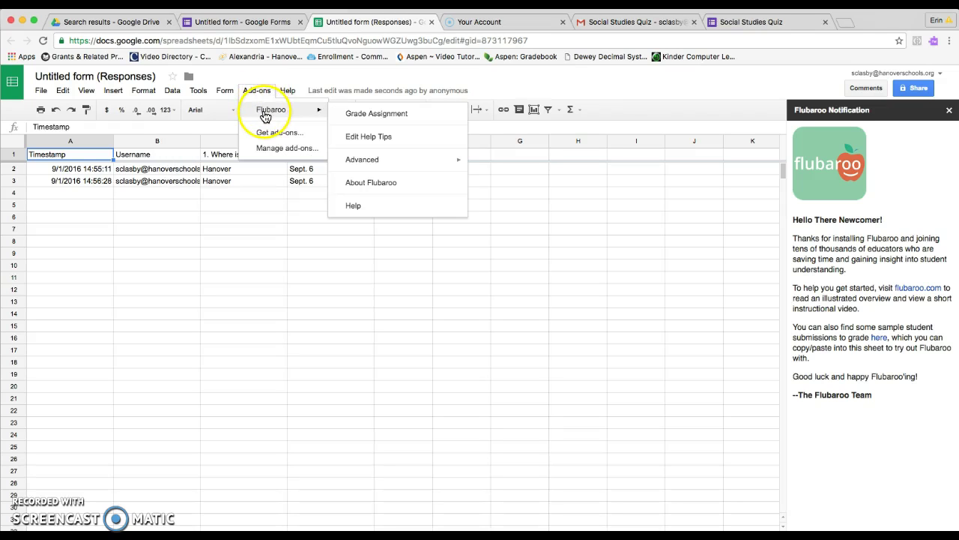
pyautogui.click(360, 120)
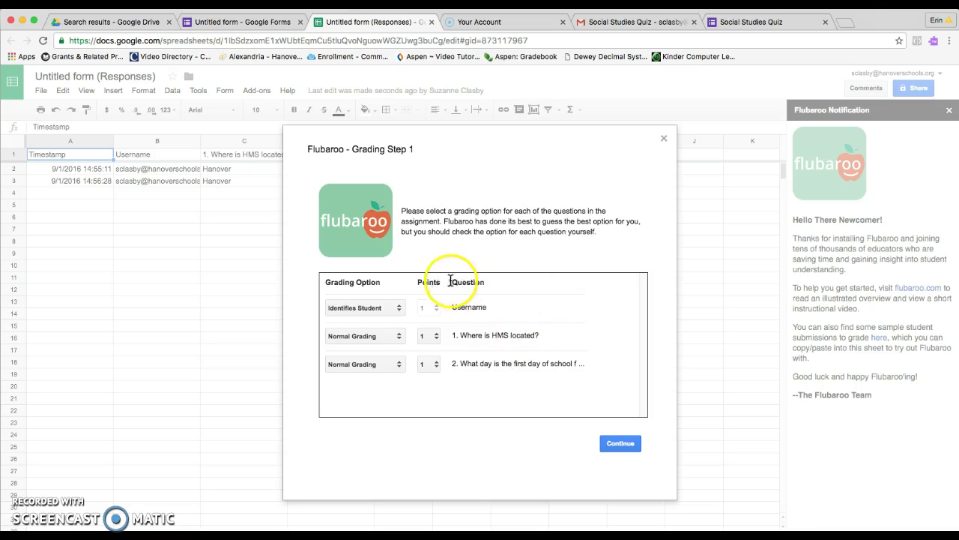
pyautogui.click(398, 312)
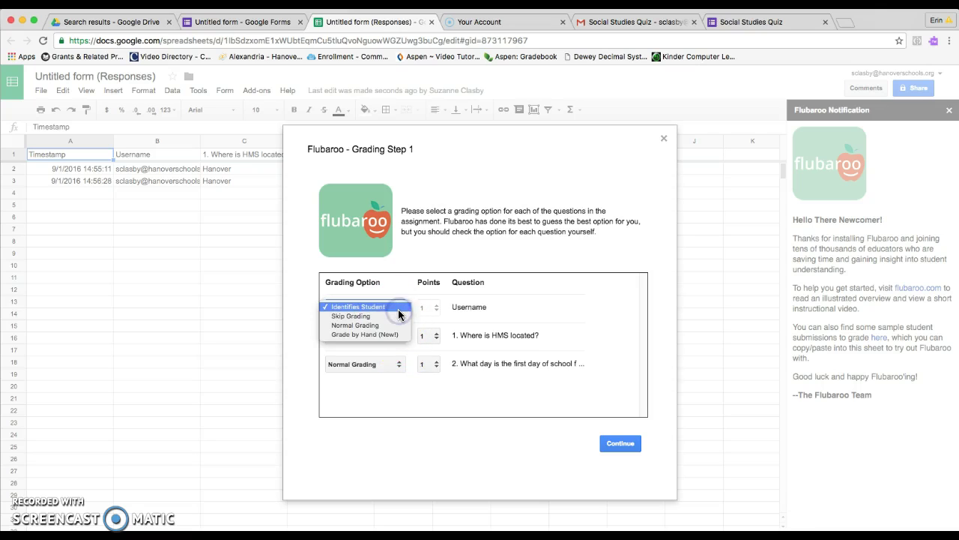
pyautogui.click(399, 308)
pyautogui.click(398, 336)
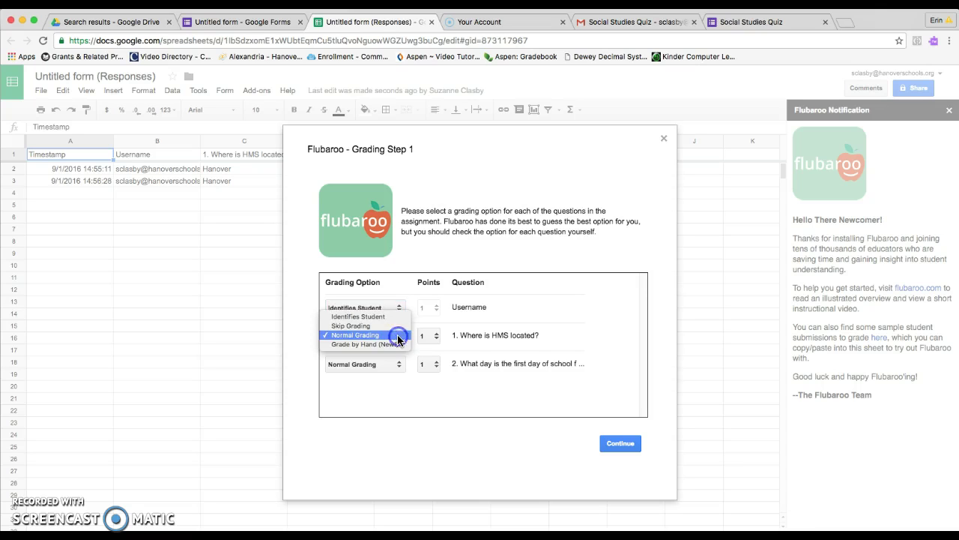
pyautogui.click(398, 338)
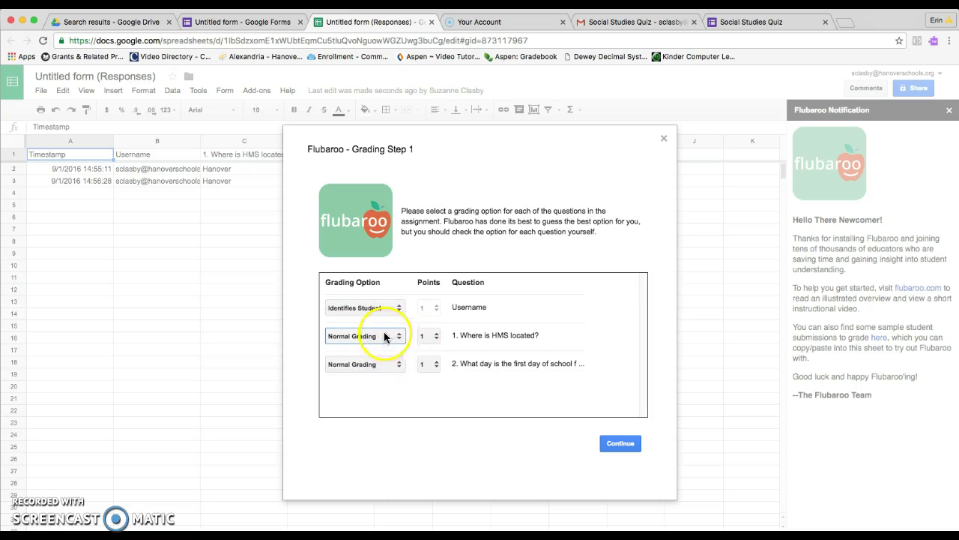
pyautogui.click(437, 339)
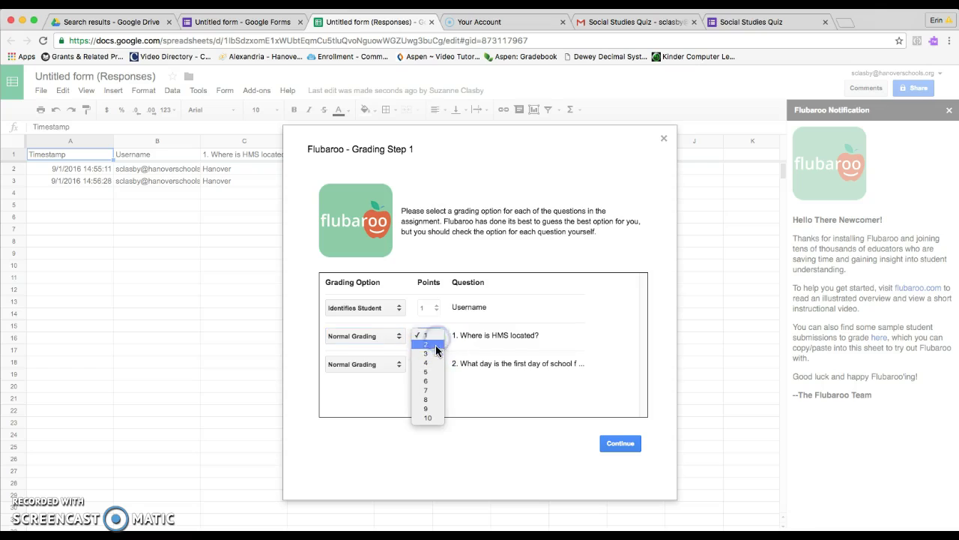
pyautogui.click(441, 338)
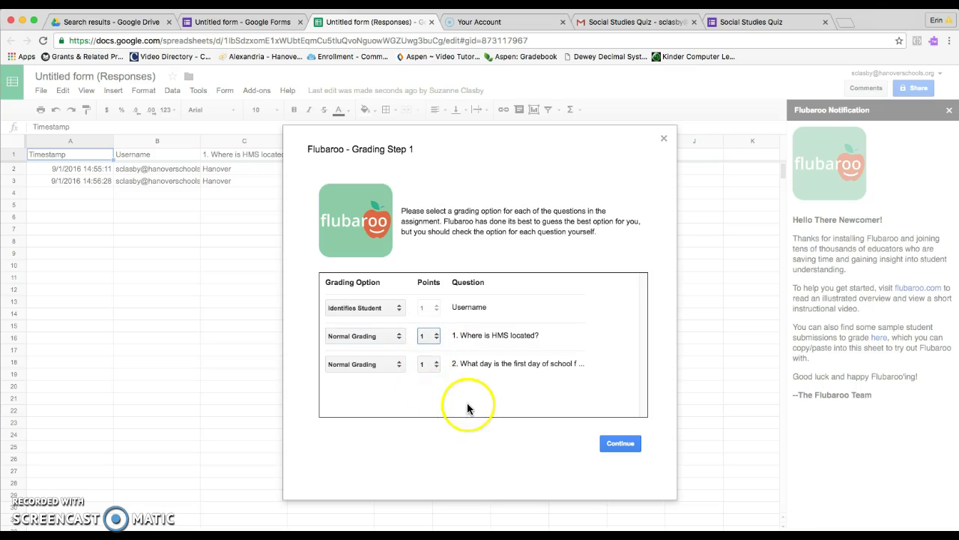
pyautogui.click(624, 447)
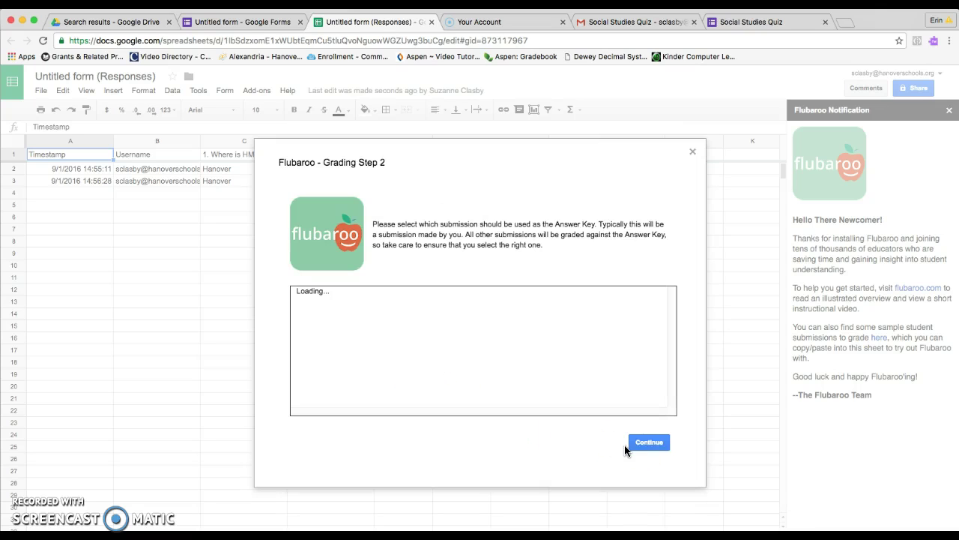
# Use the 11:55:11 submission as the answer key, run the grading and dismiss the completion notice.
pyautogui.click(546, 445)
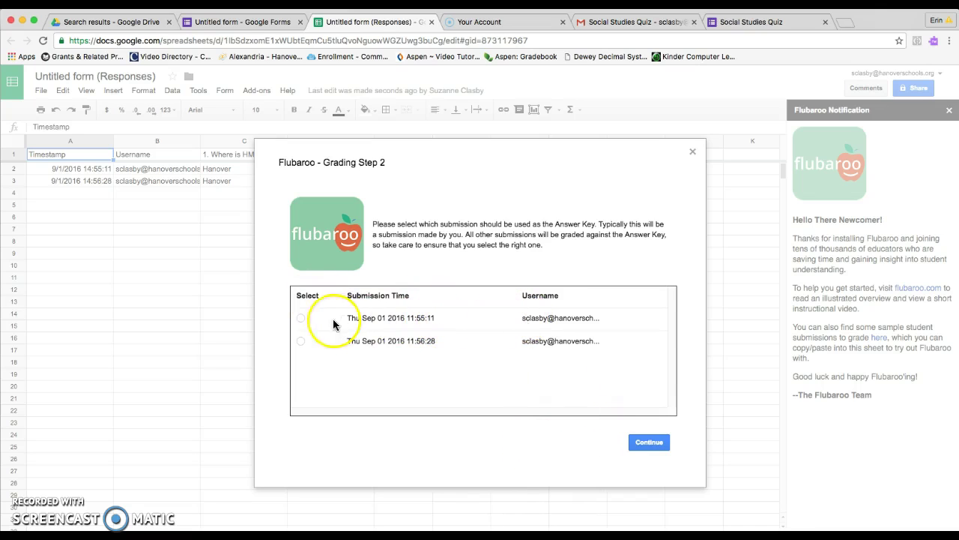
pyautogui.click(300, 318)
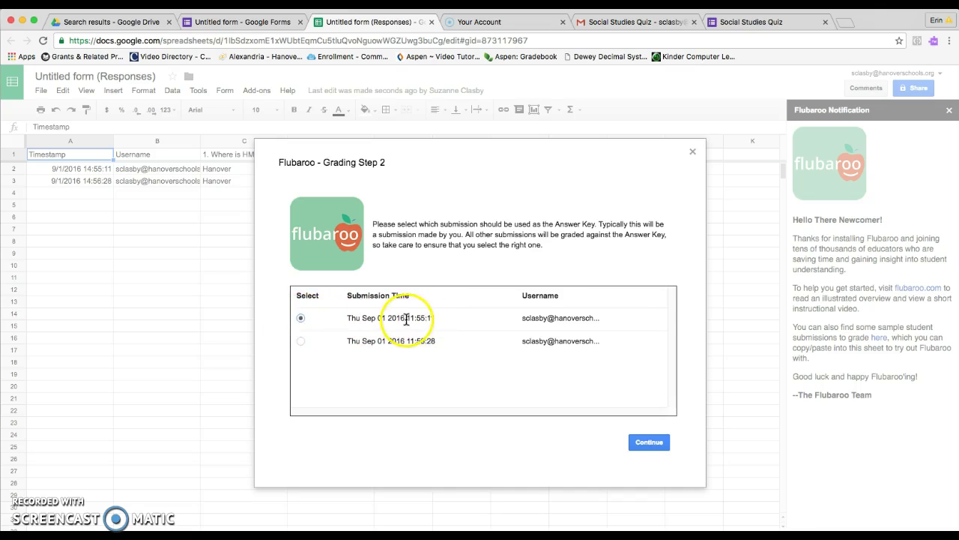
pyautogui.click(655, 444)
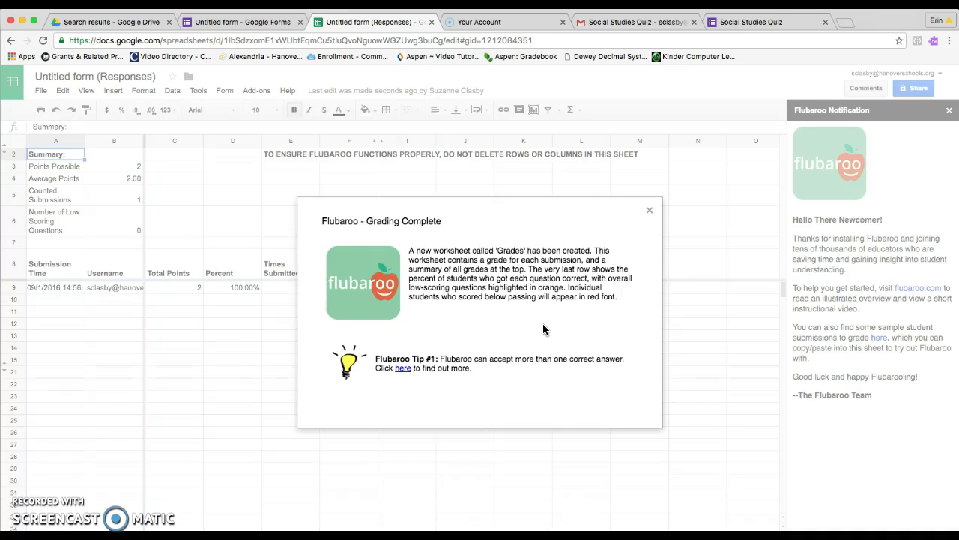
pyautogui.click(649, 212)
# Examine the Grades sheet for the student's username, total points and percent, and each question's percentage of correct answers.
pyautogui.click(124, 287)
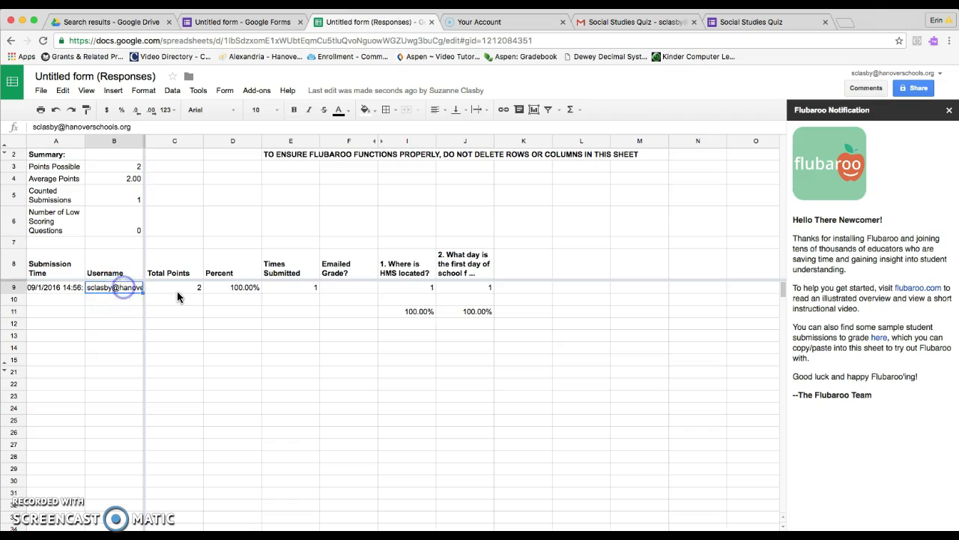
pyautogui.click(180, 289)
pyautogui.click(242, 289)
pyautogui.click(117, 290)
pyautogui.click(184, 291)
pyautogui.click(233, 292)
pyautogui.click(274, 294)
pyautogui.click(188, 289)
pyautogui.click(234, 293)
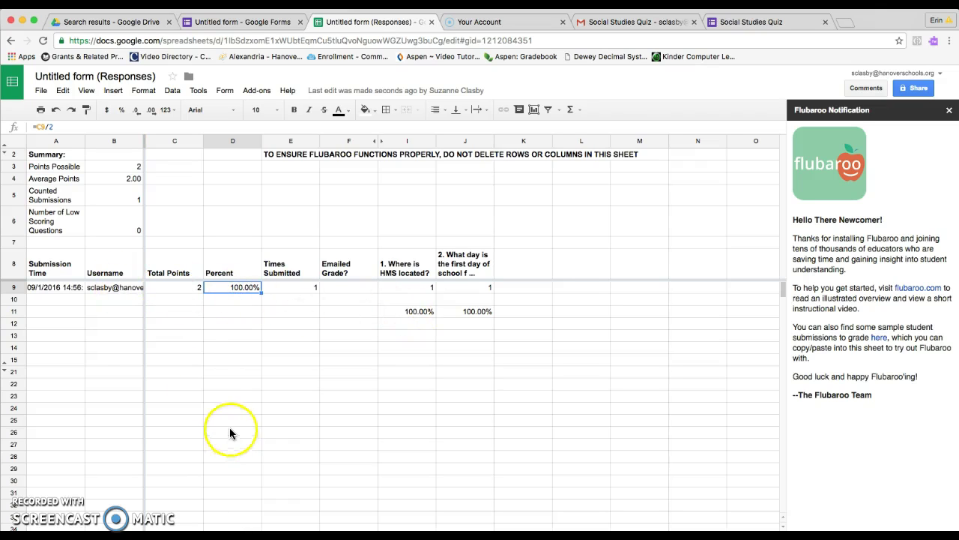
pyautogui.click(133, 299)
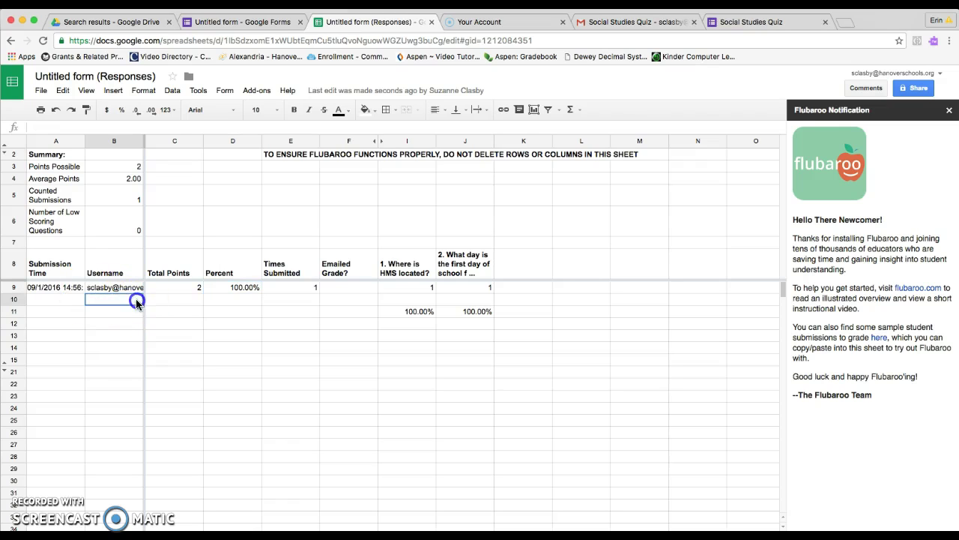
pyautogui.click(181, 302)
pyautogui.click(231, 301)
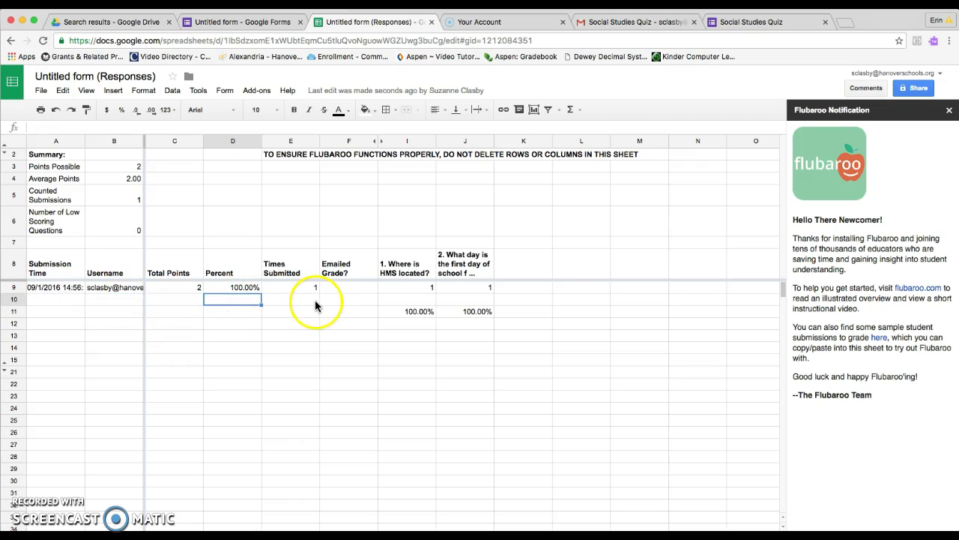
pyautogui.click(407, 313)
pyautogui.click(467, 311)
pyautogui.click(423, 316)
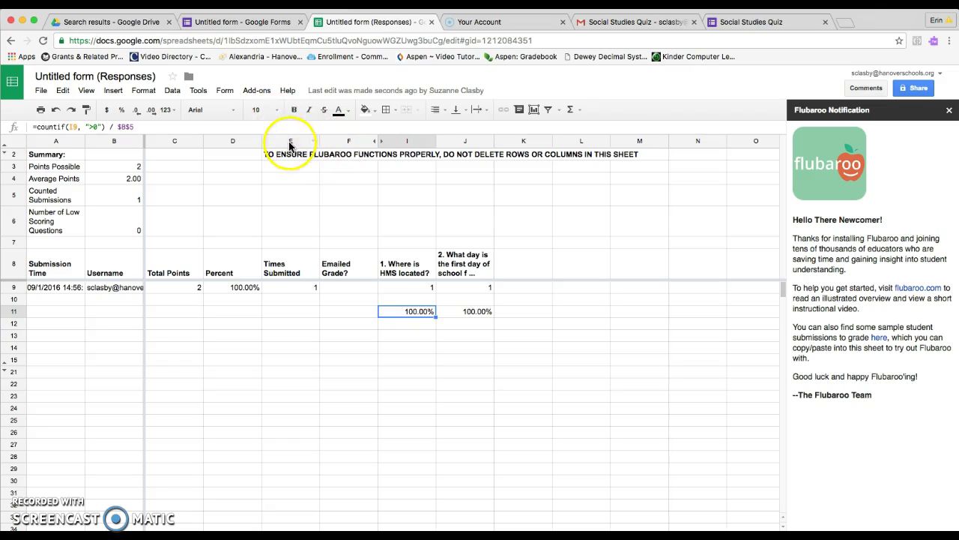
# Share the grades via email with Flubaroo, including the question scores, the answer key and the message "Here are your quiz results.".
pyautogui.click(256, 91)
pyautogui.moveTo(271, 112)
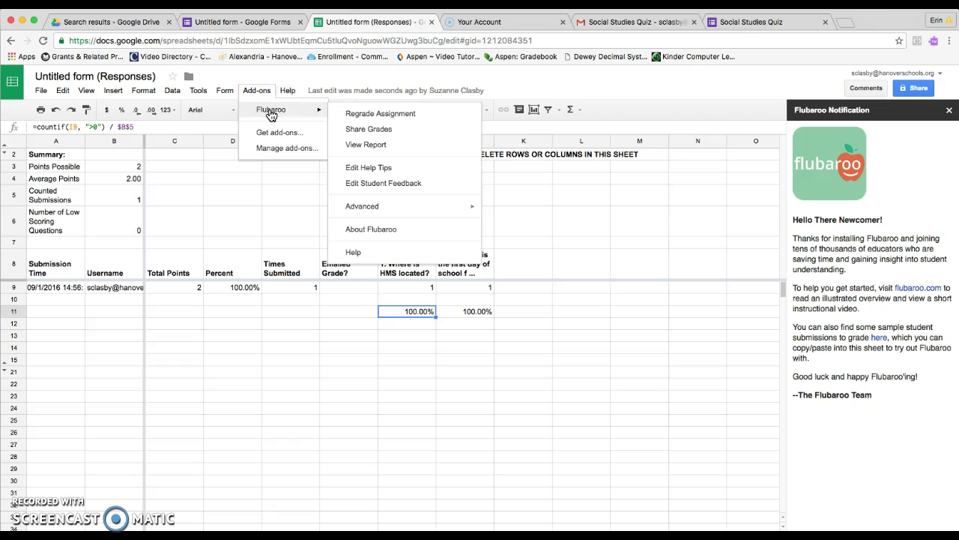
pyautogui.click(374, 130)
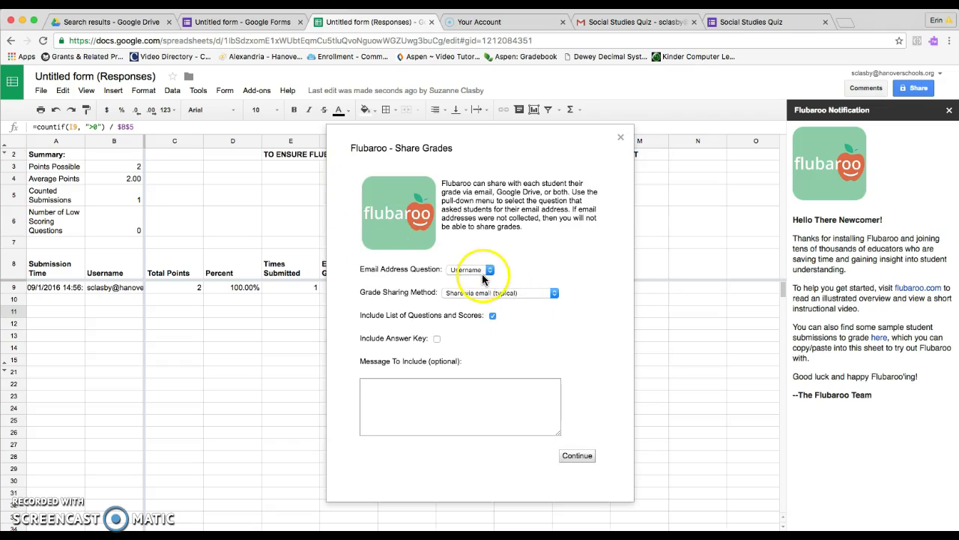
pyautogui.click(436, 341)
pyautogui.click(382, 386)
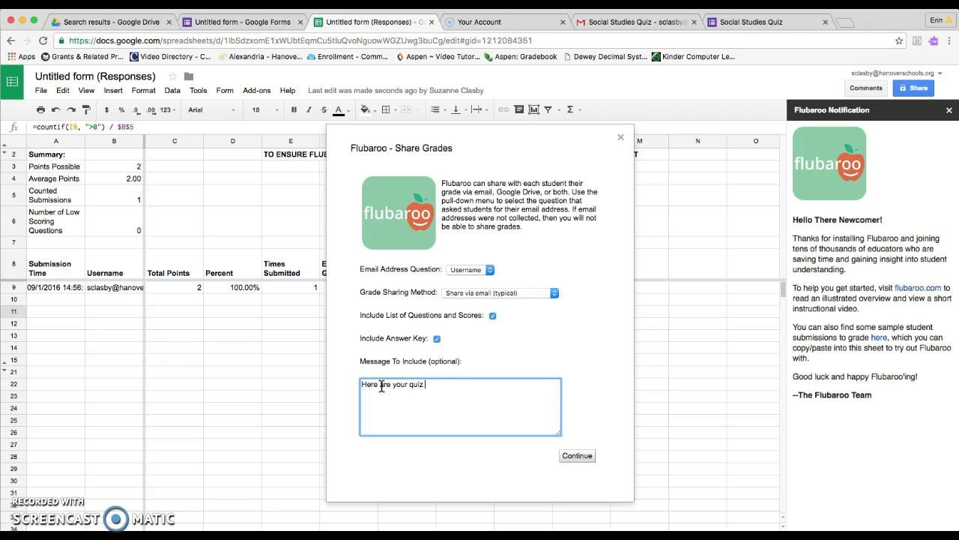
pyautogui.click(380, 371)
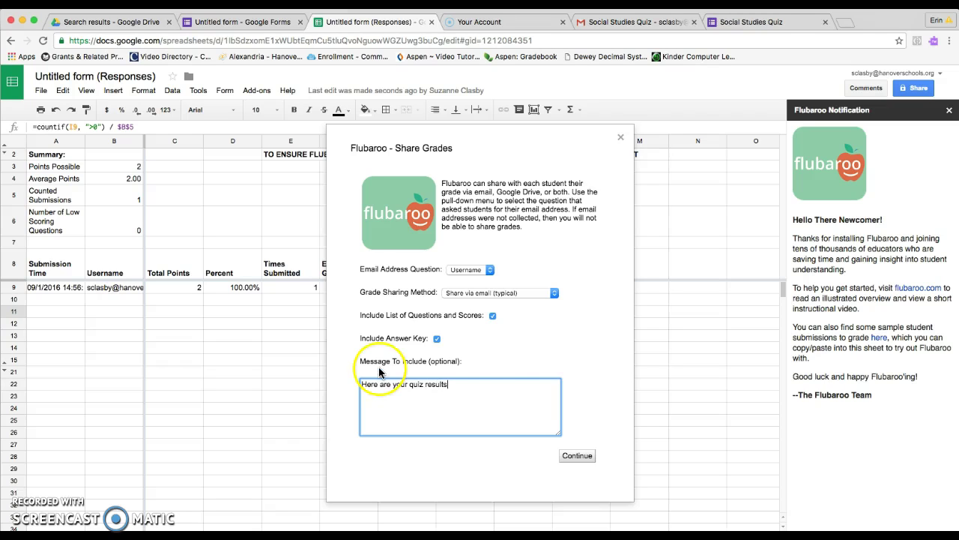
pyautogui.write('.')
pyautogui.click(575, 455)
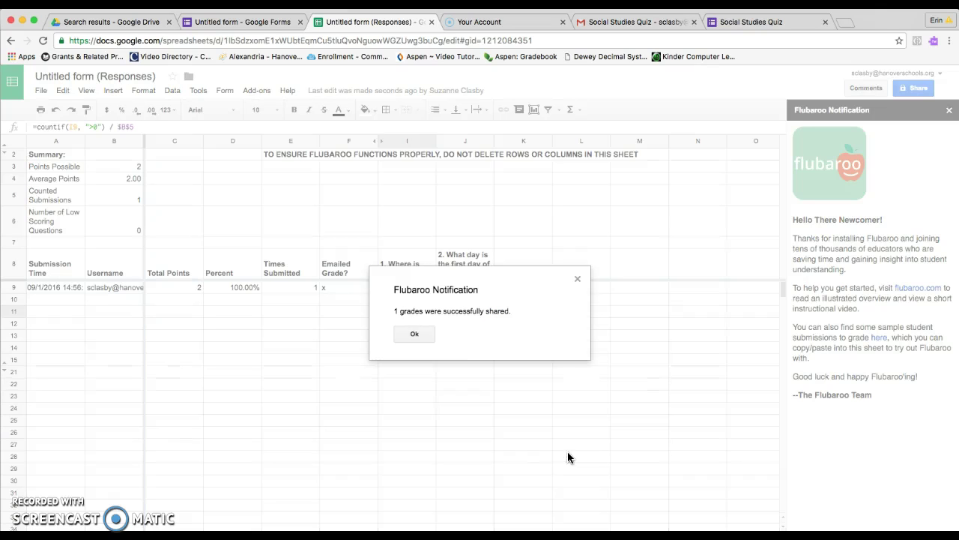
pyautogui.click(426, 335)
# Check the Emailed Grade column, switch to the Gmail inbox and review the grade e-mail for "Untitled form".
pyautogui.click(337, 291)
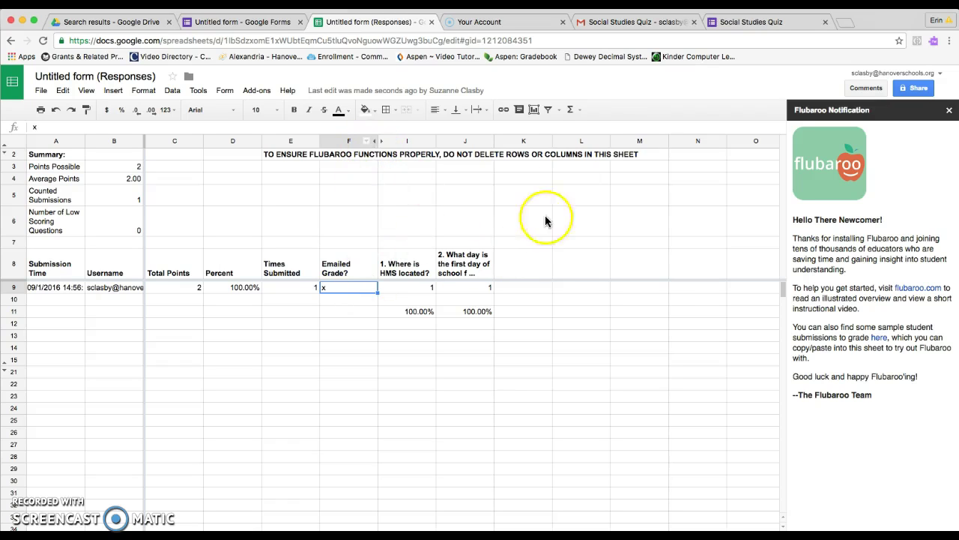
pyautogui.click(630, 23)
pyautogui.click(46, 167)
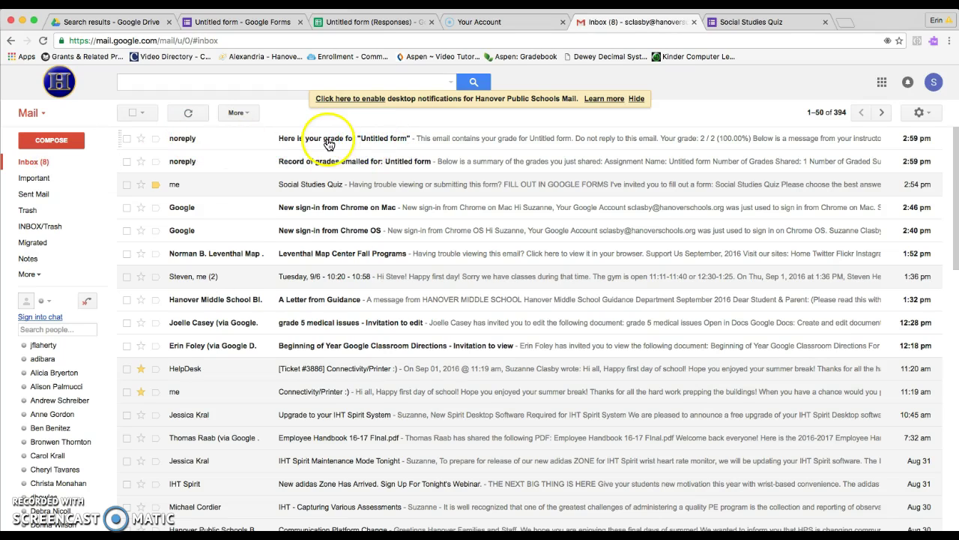
pyautogui.click(383, 143)
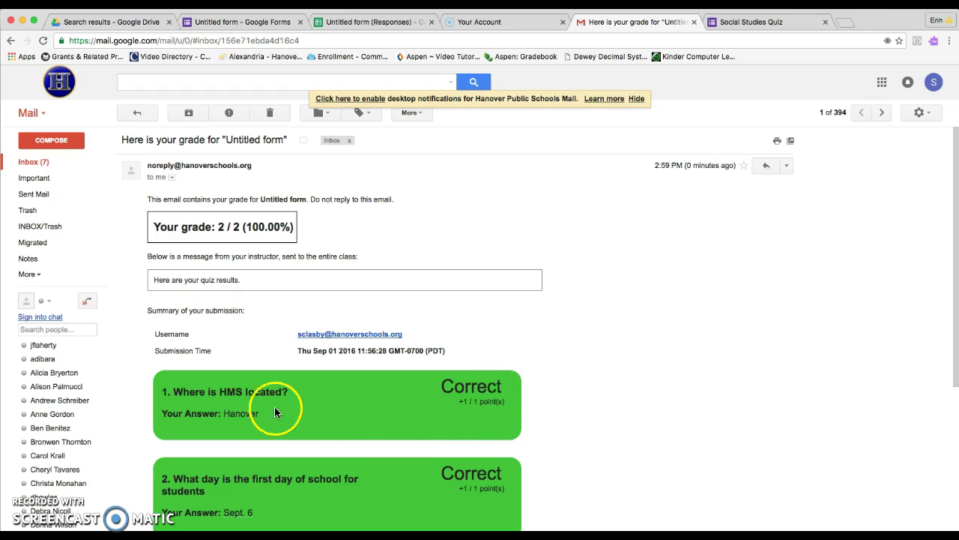
pyautogui.click(240, 412)
pyautogui.scroll(-3, 315, 422)
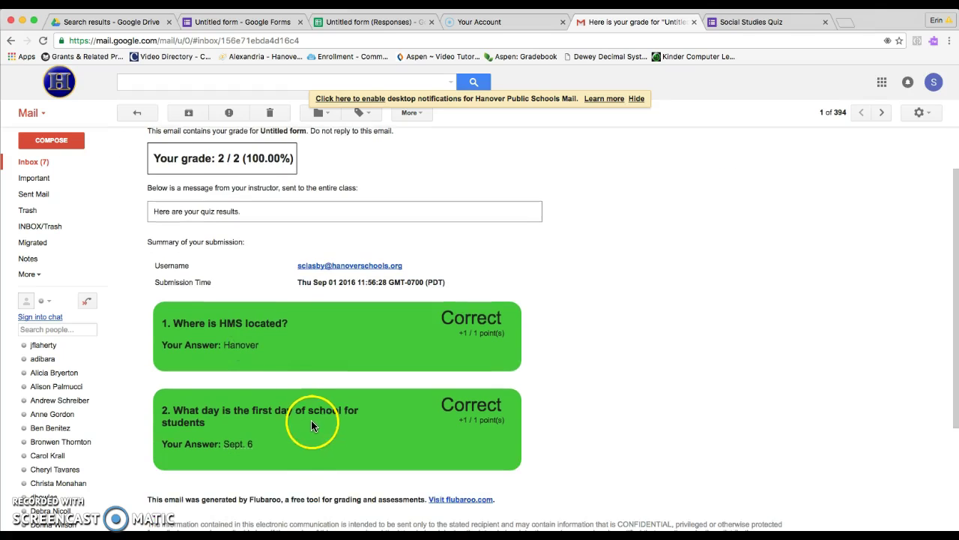
pyautogui.scroll(3, 282, 434)
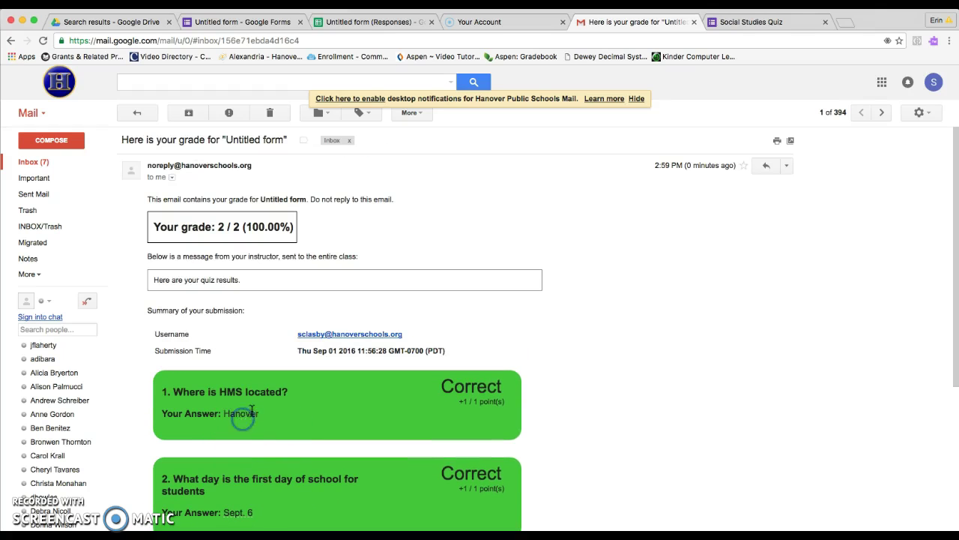